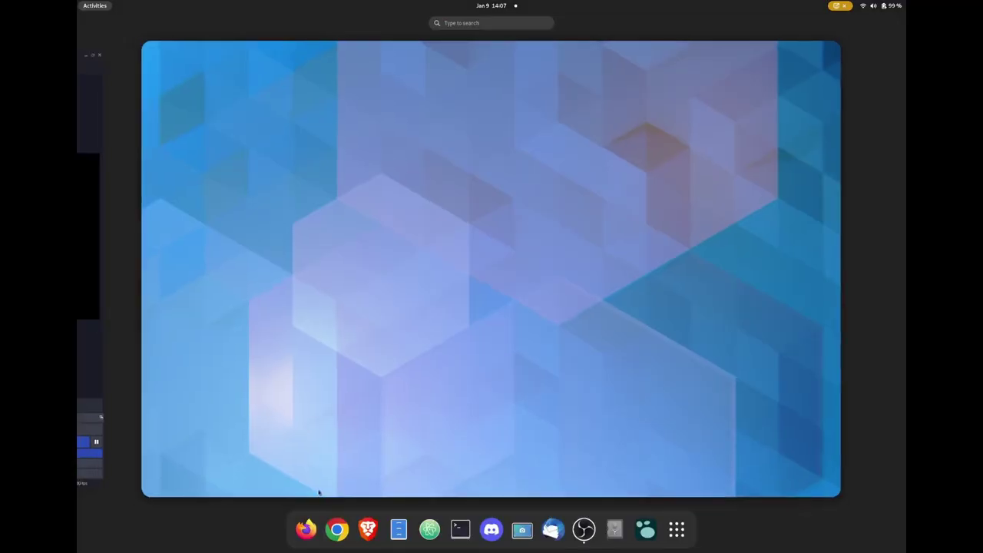
Step: Launch Discord, keep PCM2902 Audio Codec as both output and input device, and test the speakers
left_click(491, 529)
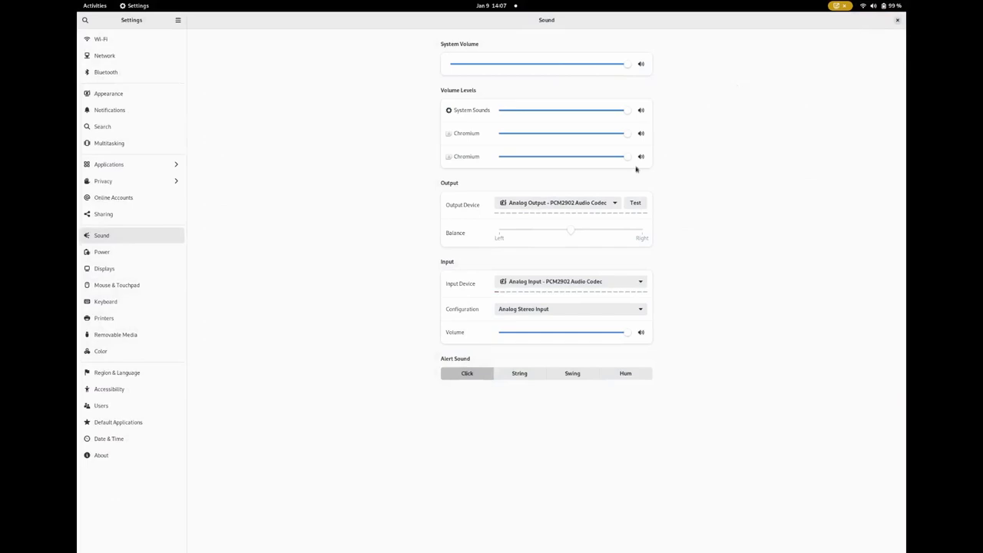
left_click(604, 206)
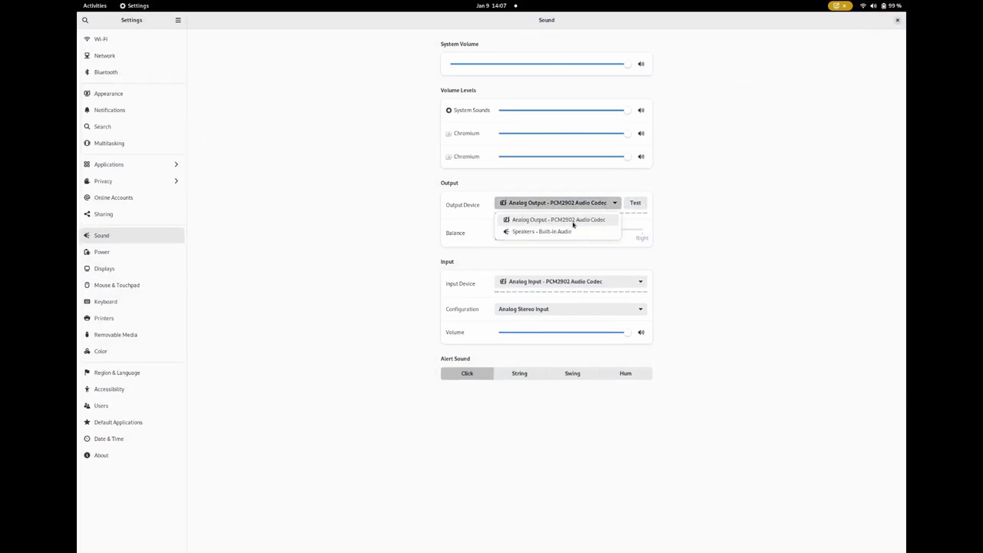
left_click(565, 218)
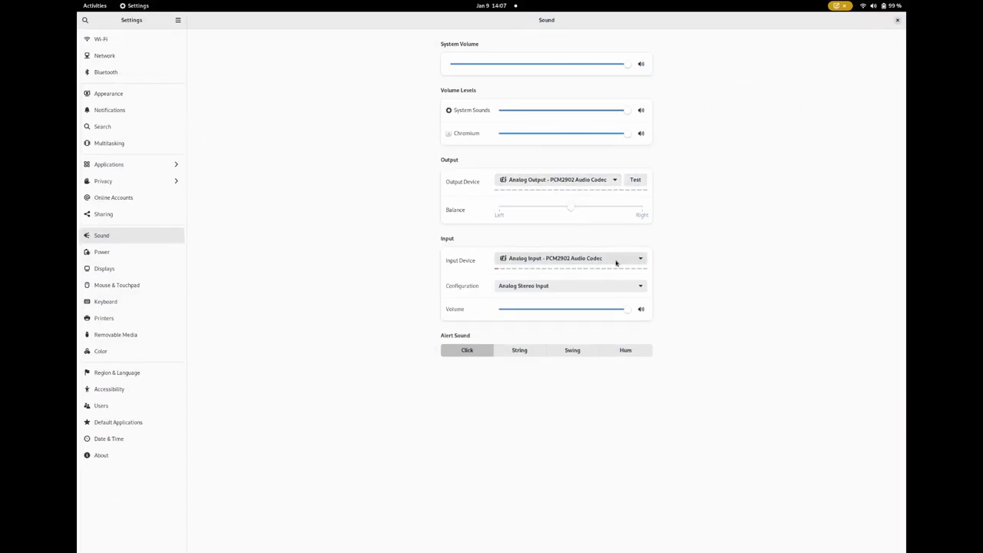
left_click(616, 262)
left_click(640, 246)
left_click(637, 182)
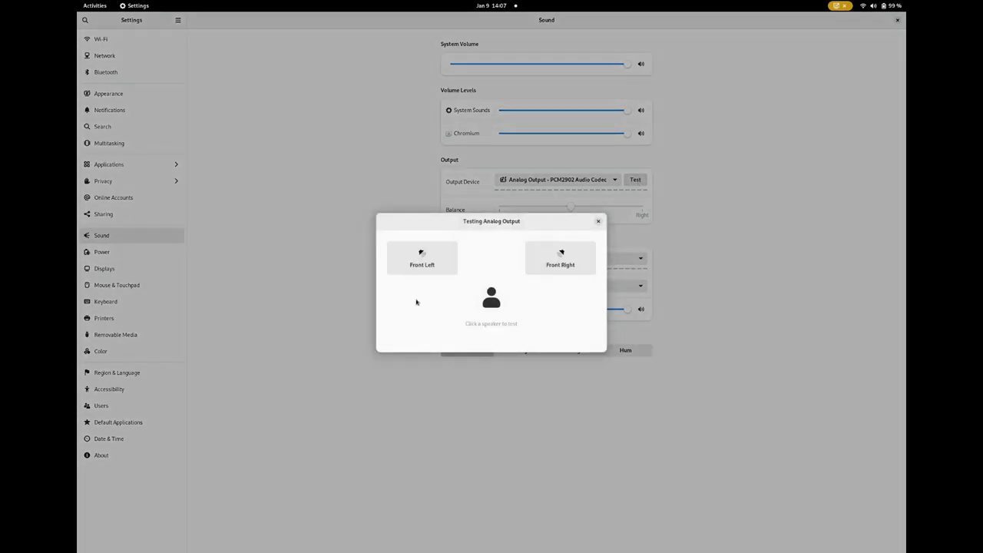
left_click(599, 221)
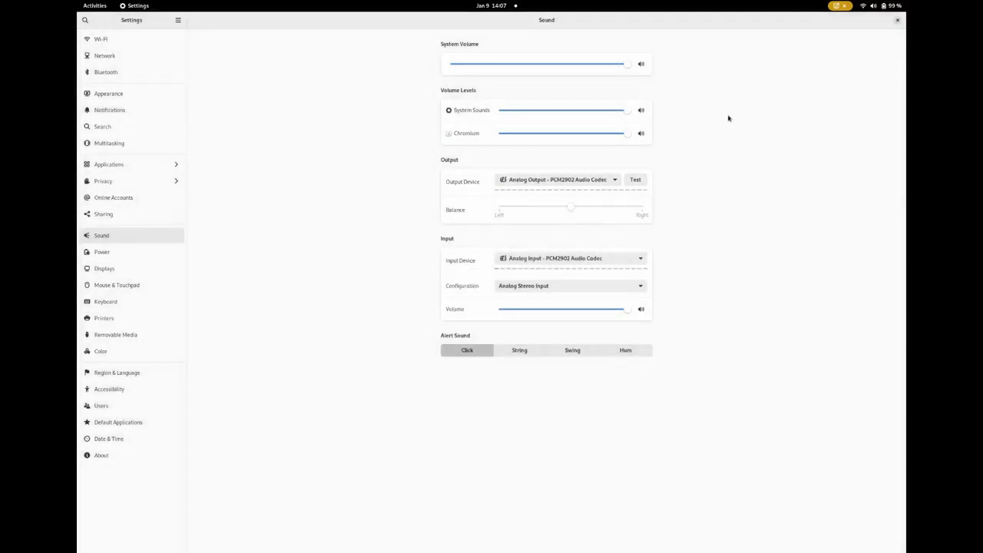
Step: Close Settings and, on craig.chat, highlight then deselect the Multiple Formats paragraph about Audacity exports
left_click(897, 20)
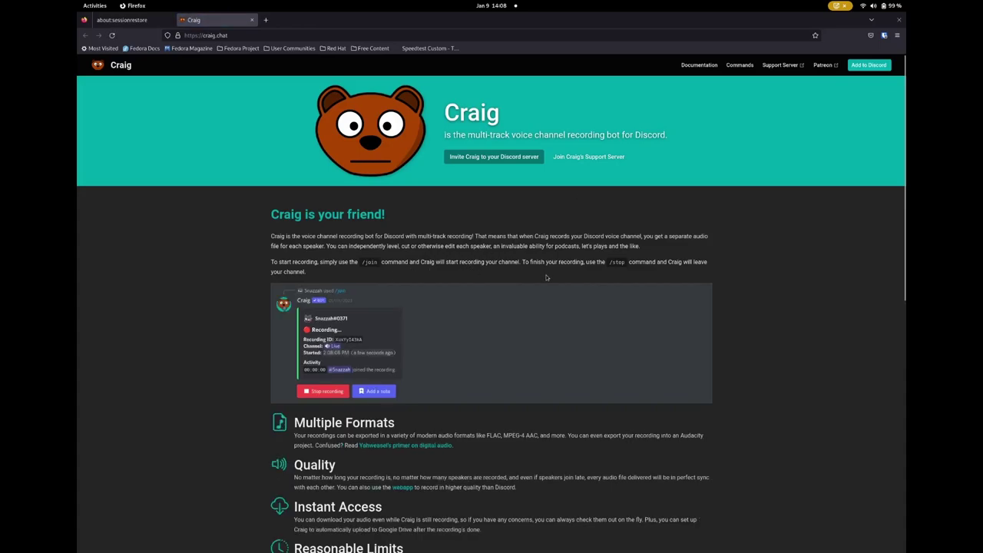
scroll(547, 278, "down", 5)
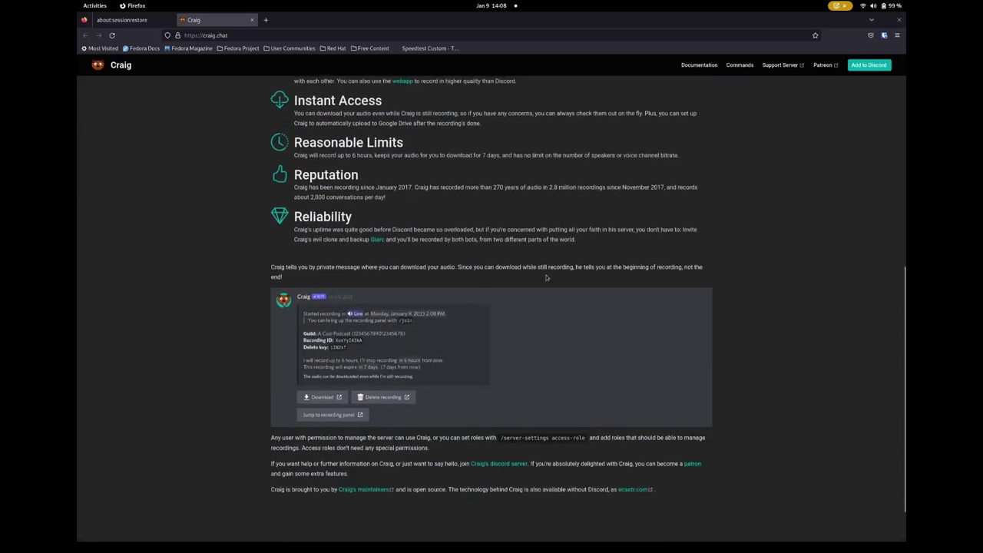
scroll(547, 278, "up", 2)
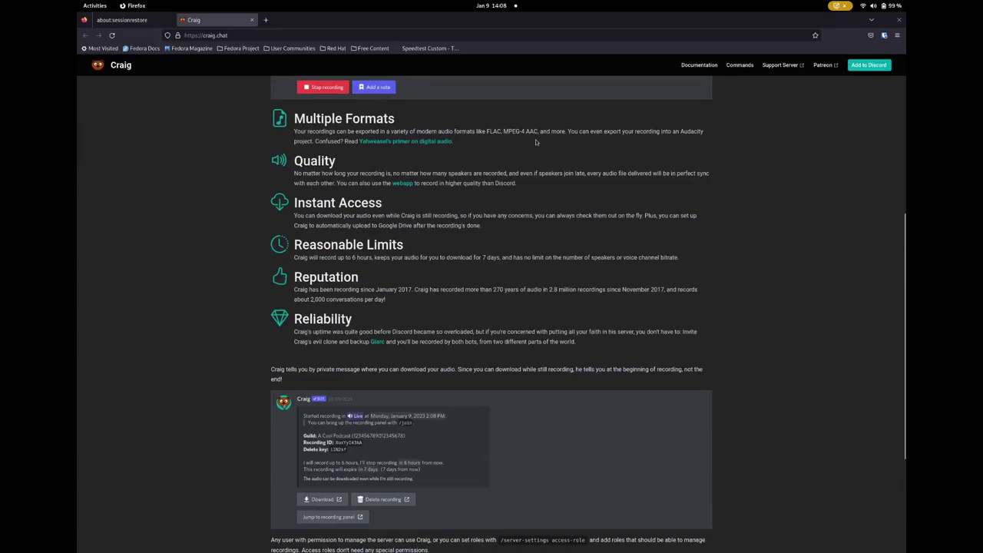
triple_click(700, 131)
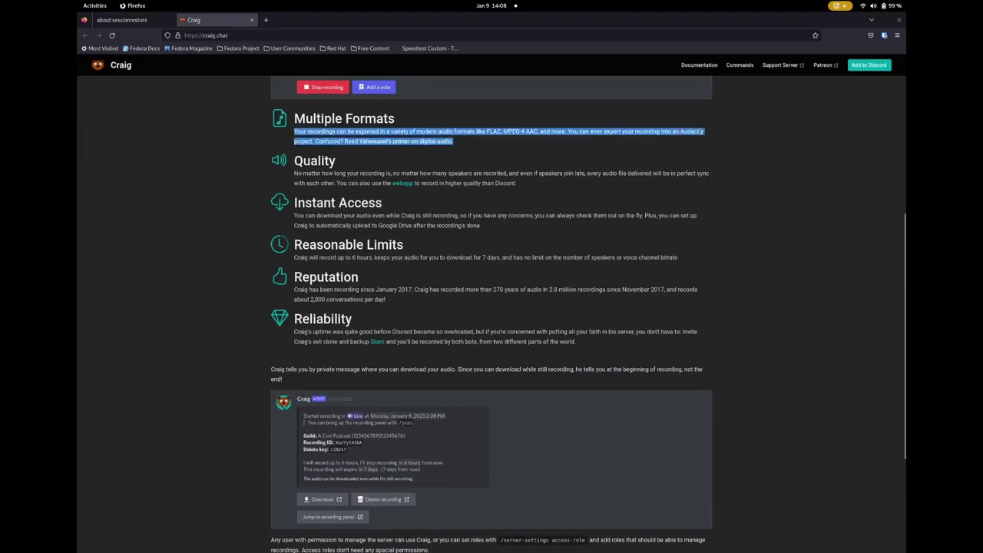
left_click(697, 132)
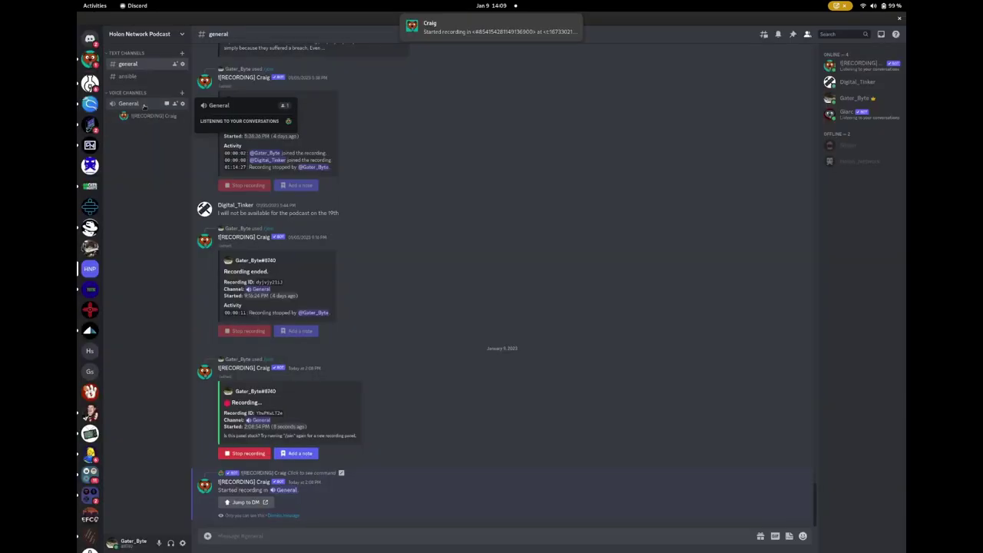
Step: In Discord's Voice & Video settings, start the Let's Check mic test and turn off automatic input sensitivity
left_click(182, 544)
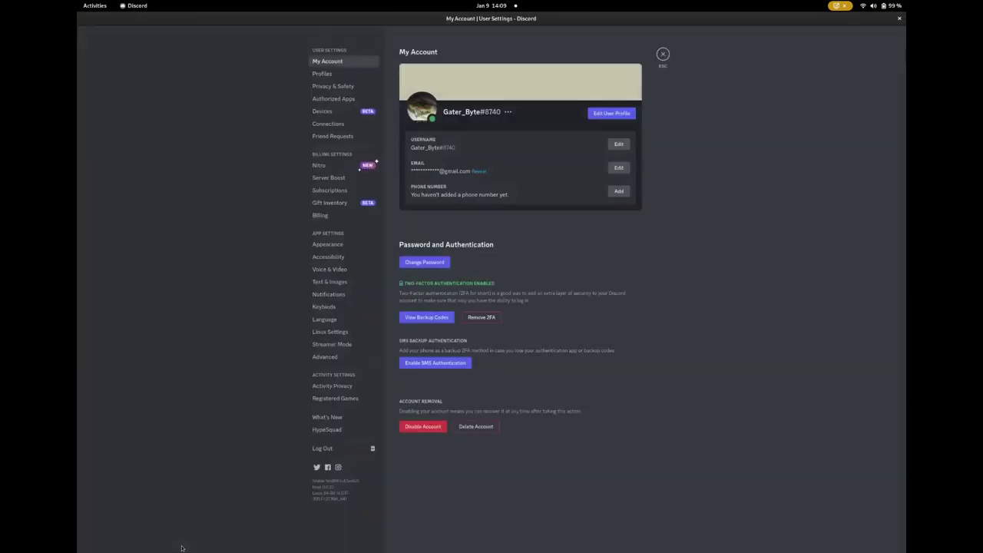
left_click(346, 276)
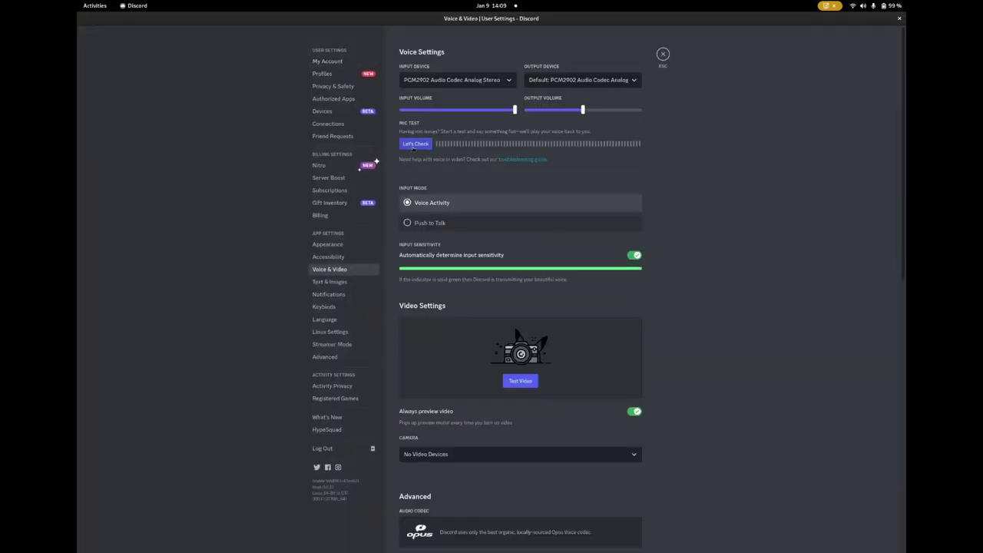
left_click(415, 144)
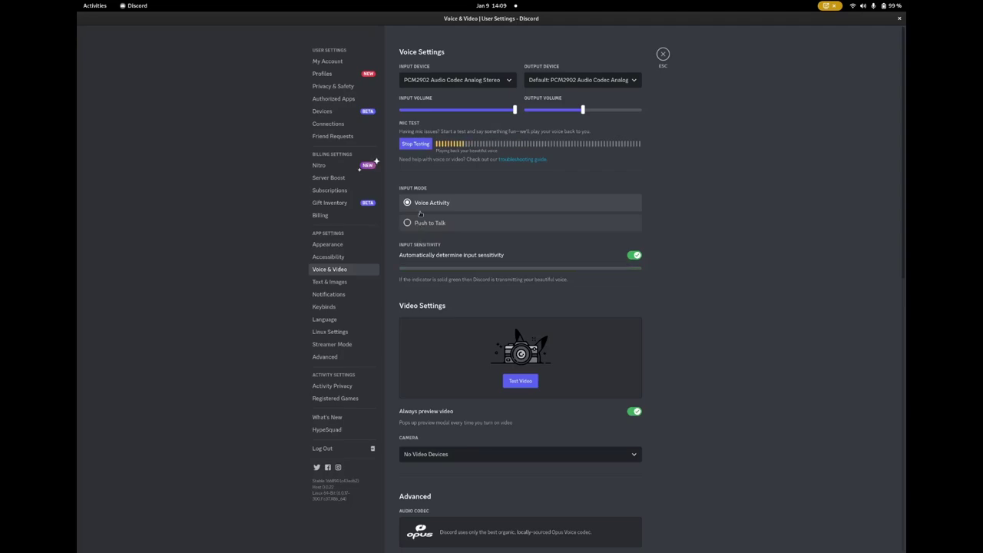
left_click(634, 255)
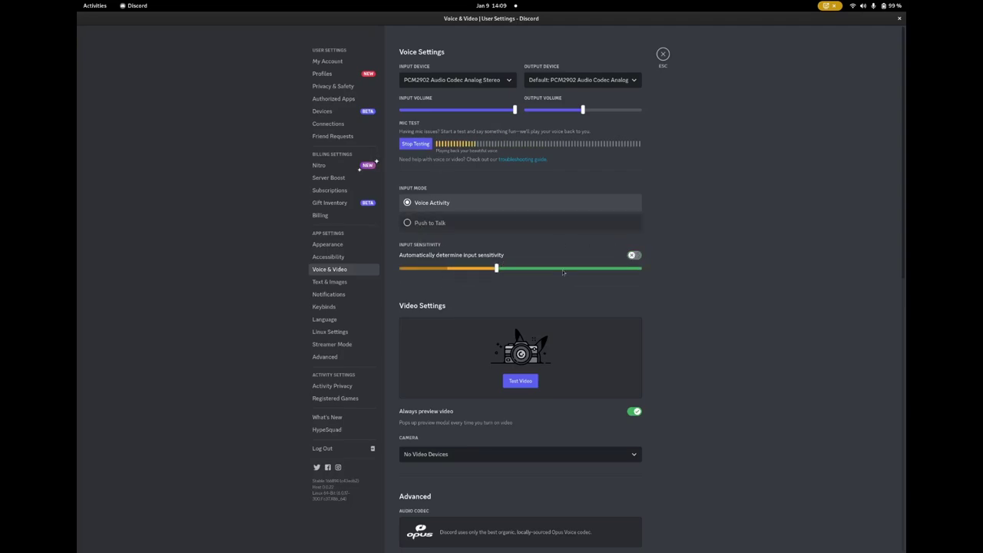
Step: Re-enable automatic input sensitivity, send Craig's /join for General, and join the General voice channel
left_click(634, 255)
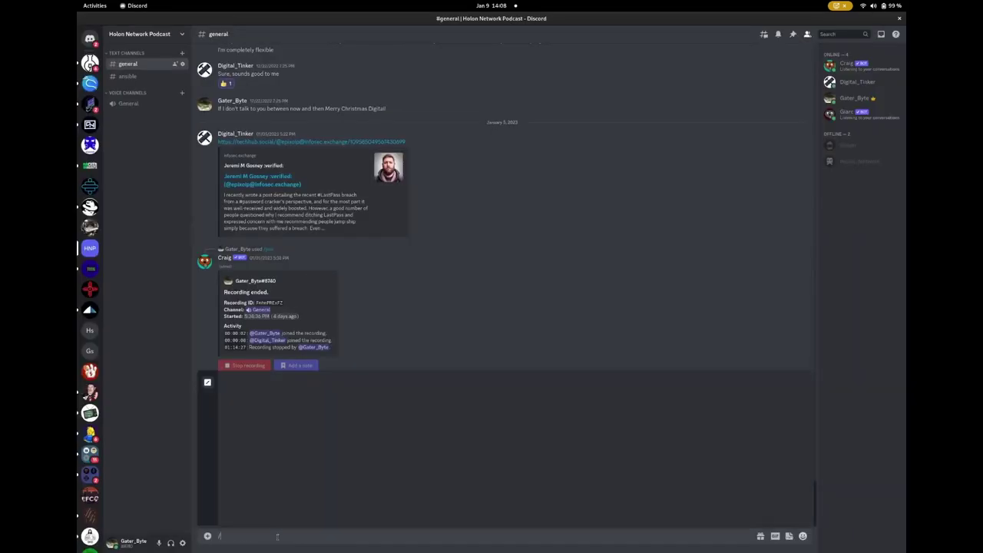
type("jo")
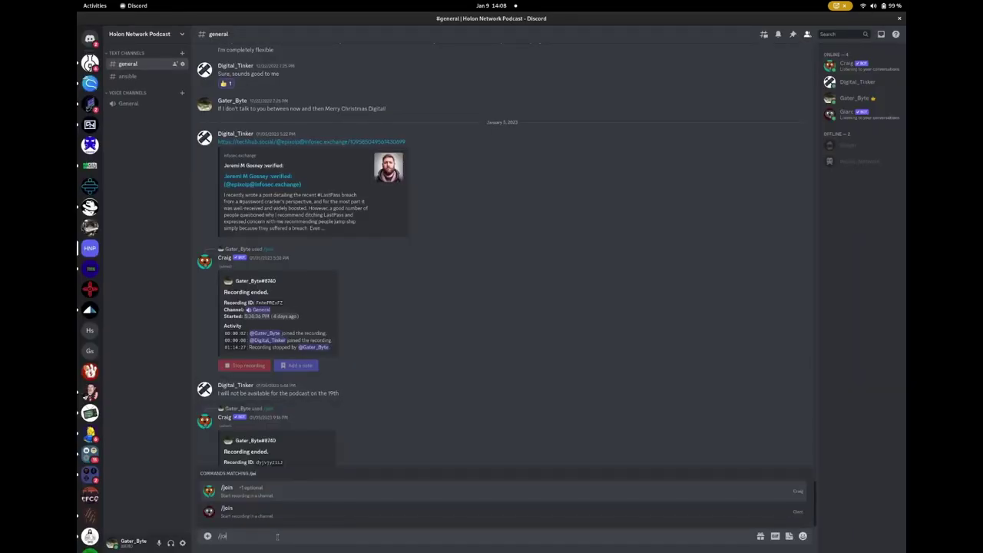
left_click(292, 498)
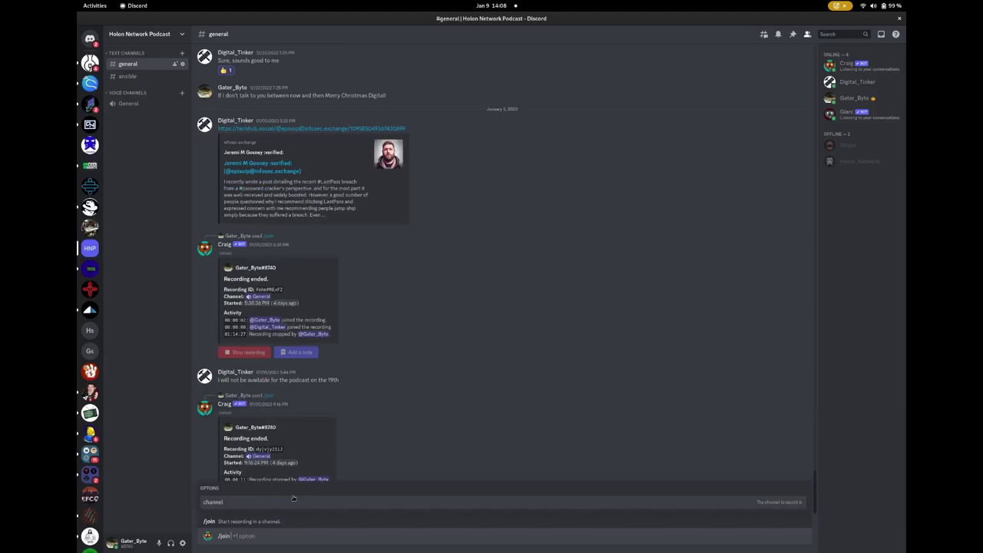
left_click(293, 502)
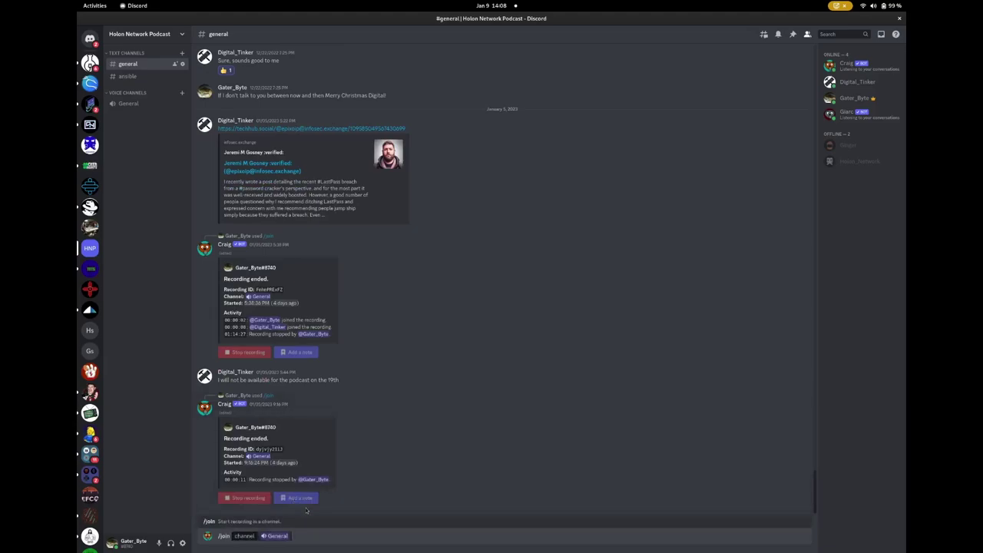
key("Return")
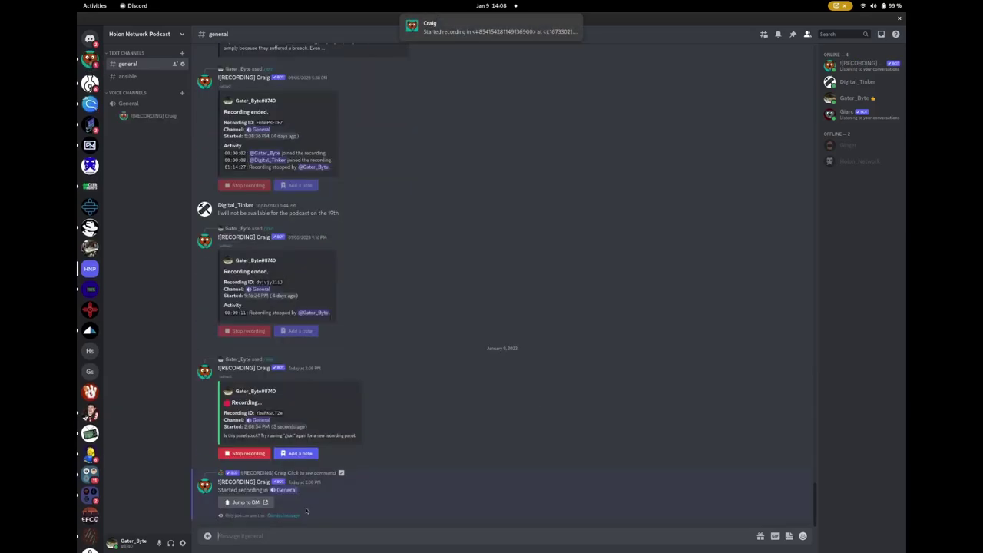
left_click(128, 103)
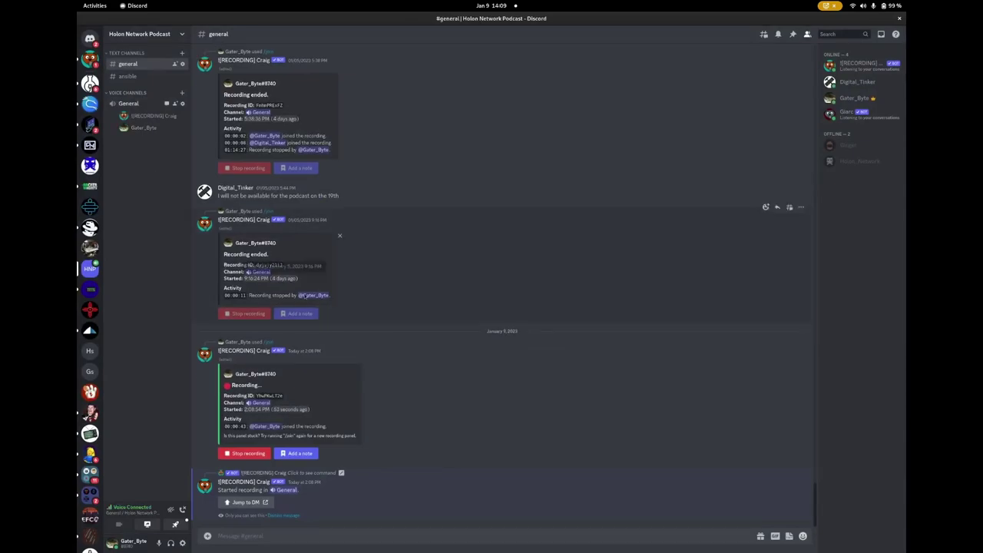
Step: Stop the Craig recording and open the newest recording's download link from Craig's DM
left_click(249, 453)
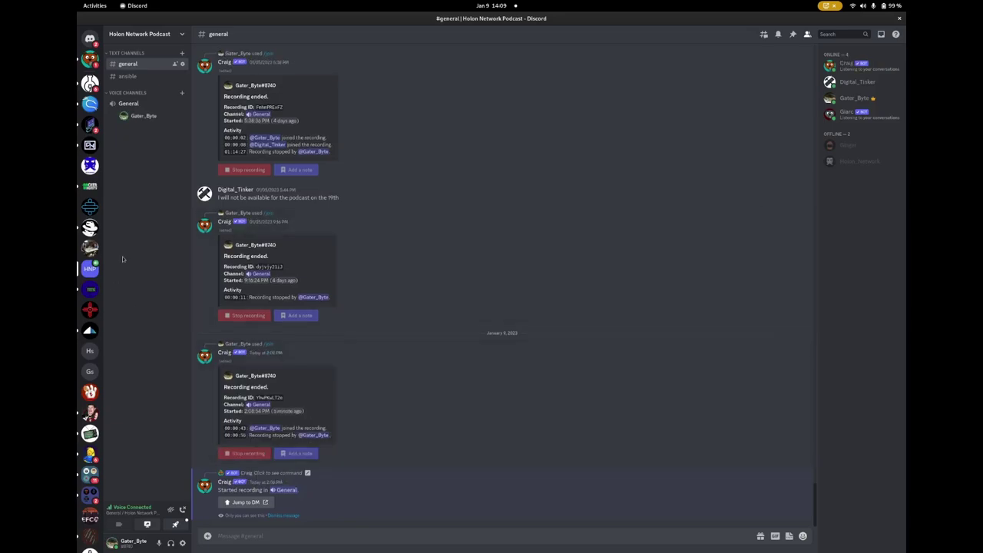
left_click(90, 59)
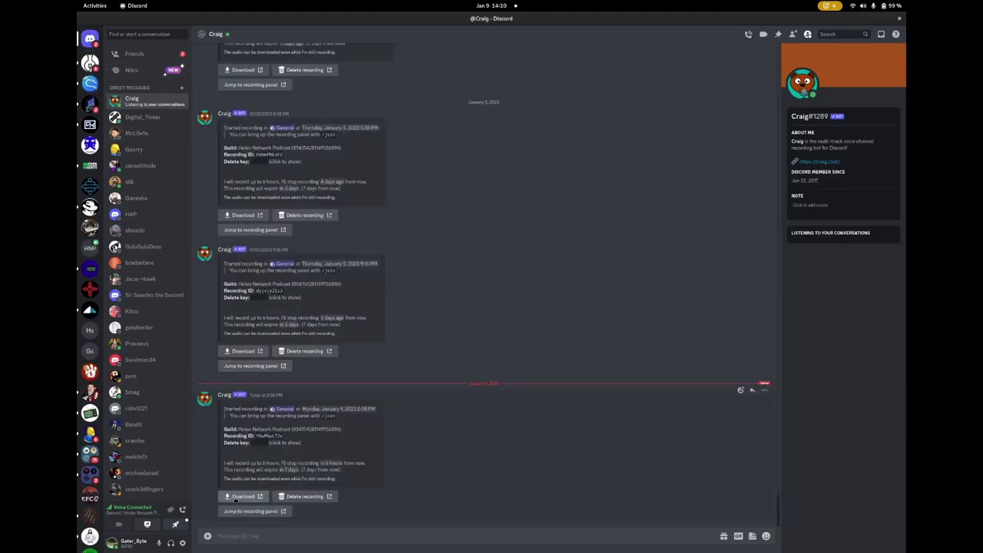
left_click(236, 498)
left_click(554, 318)
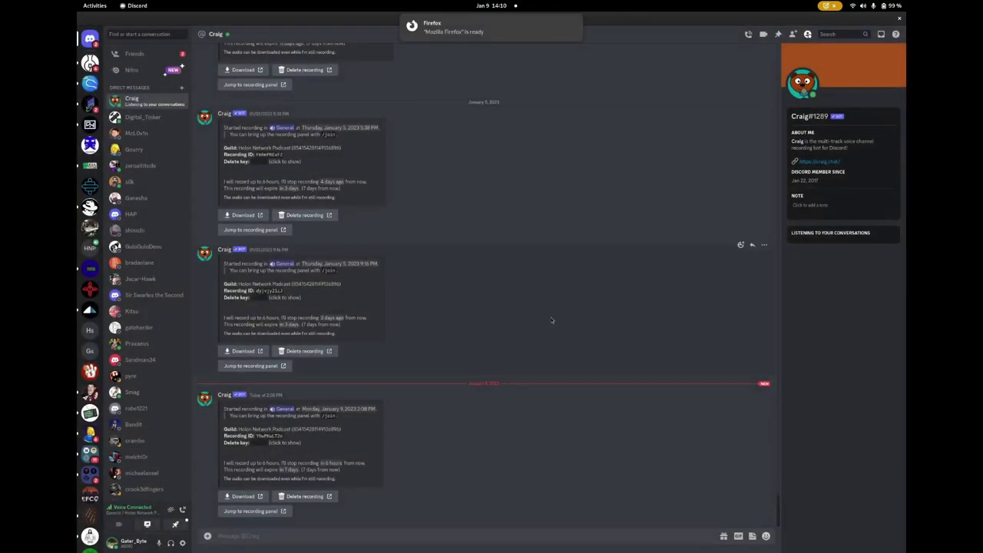
Step: Download the recording as a Multi-track Audacity Project and open its folder from Firefox's downloads
left_click(522, 29)
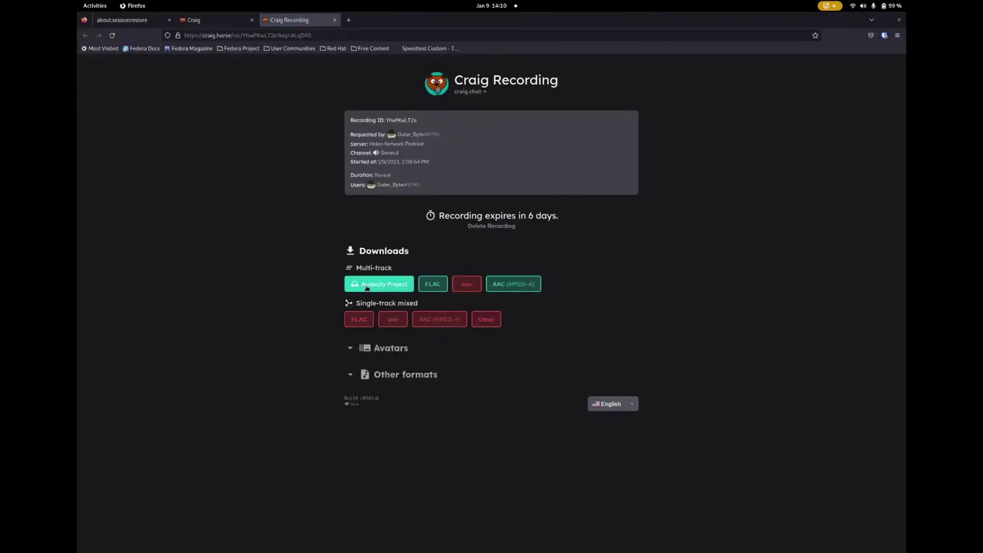
left_click(350, 349)
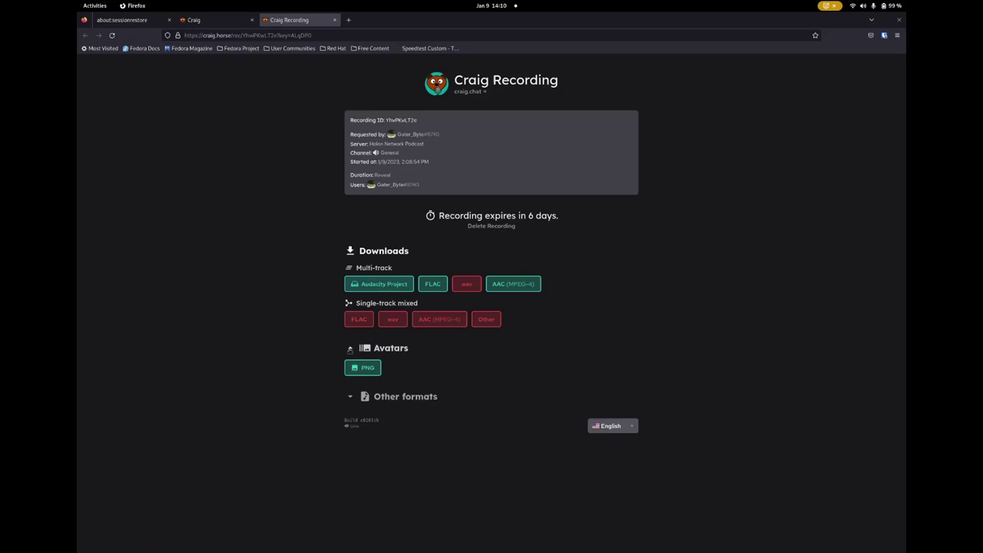
left_click(352, 396)
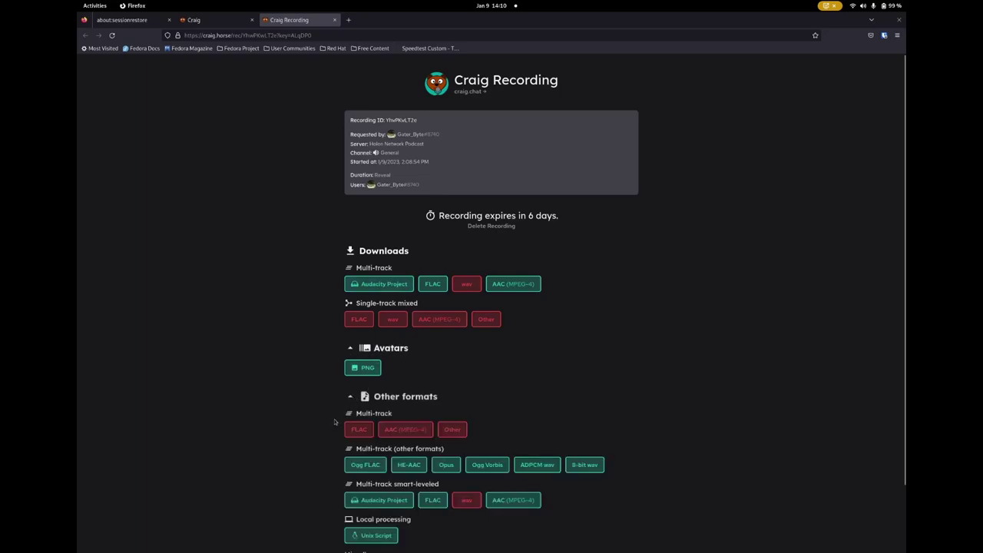
scroll(335, 421, "down", 2)
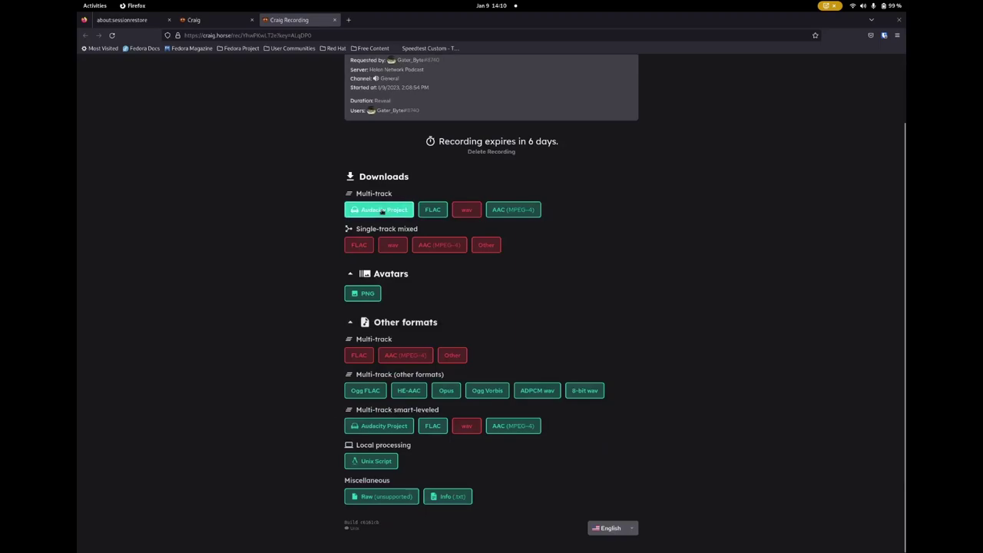
left_click(382, 210)
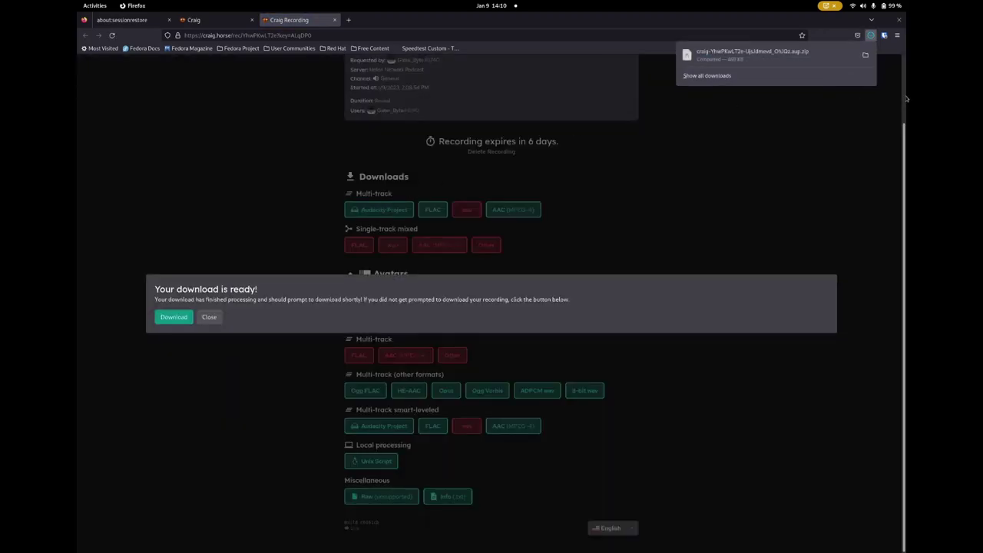
left_click(799, 63)
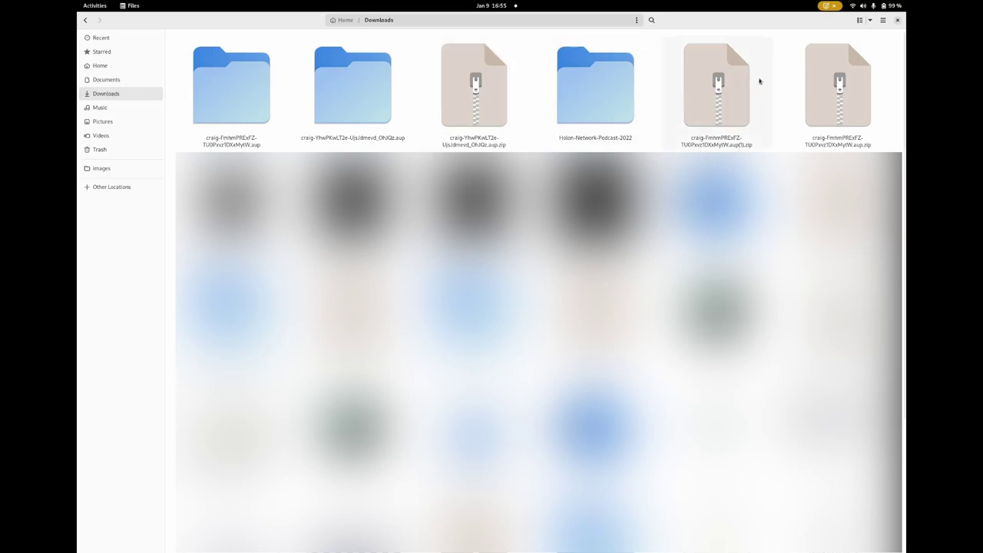
Step: Extract the .aup.zip, open FmhmPRExFZ.aup from the extracted folder, and switch to Audacity
double_click(830, 84)
double_click(234, 93)
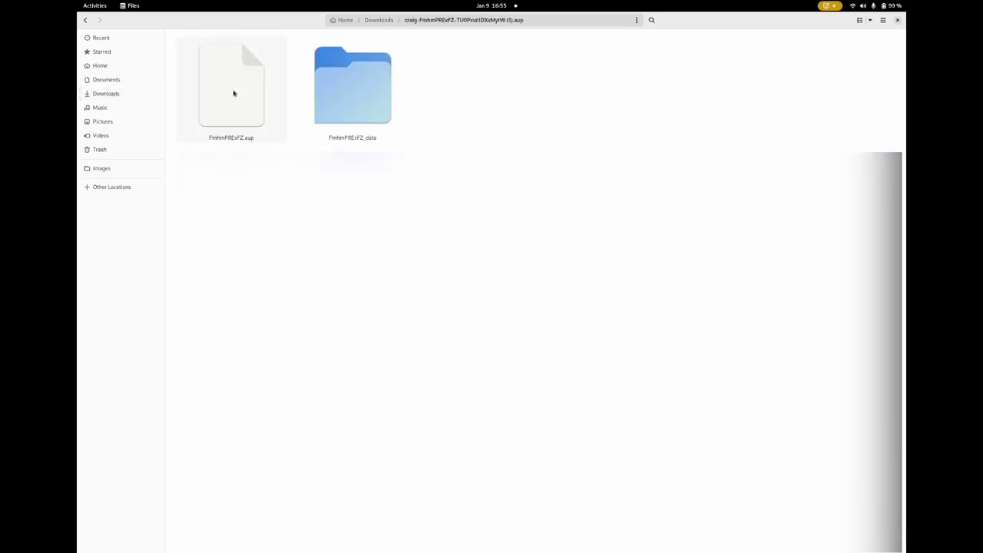
double_click(234, 93)
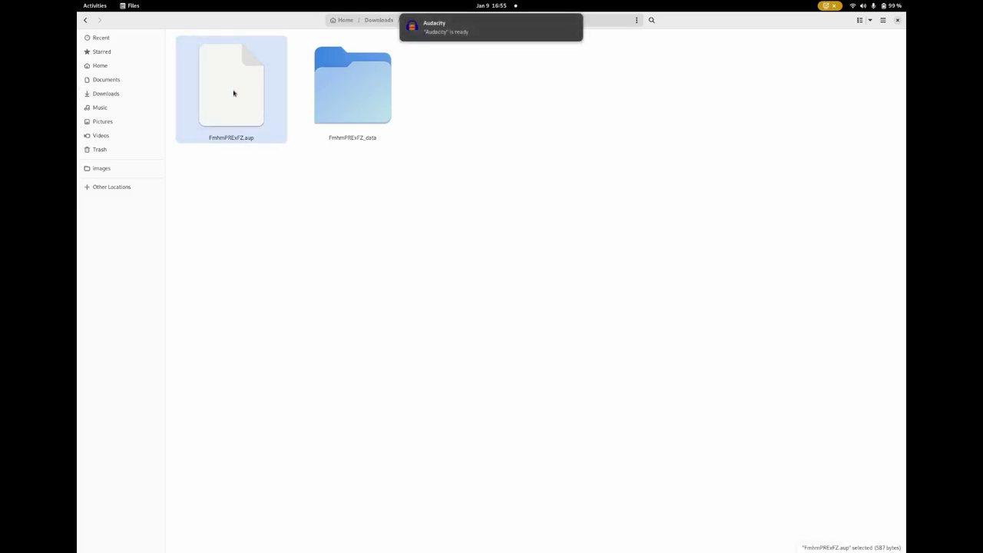
left_click(481, 31)
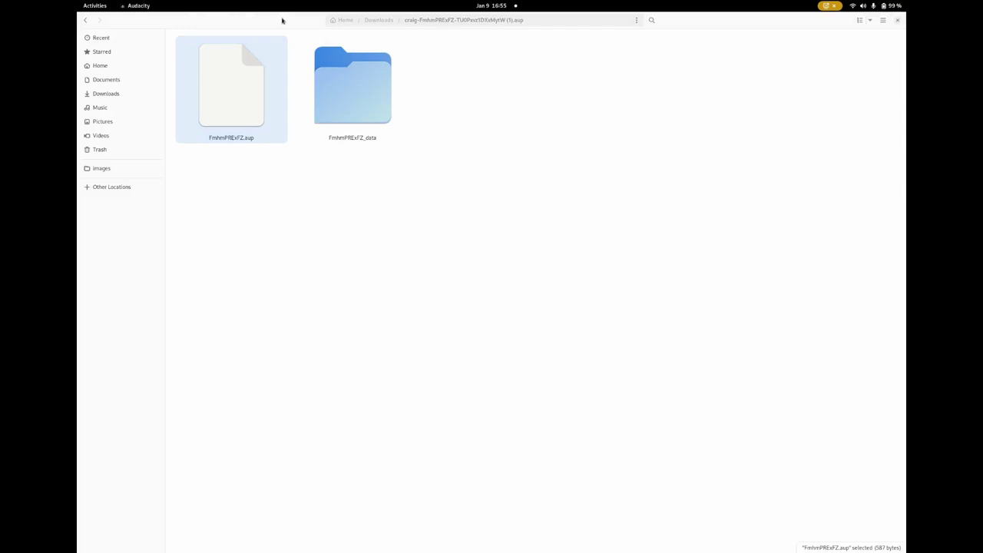
key("super")
left_click(591, 256)
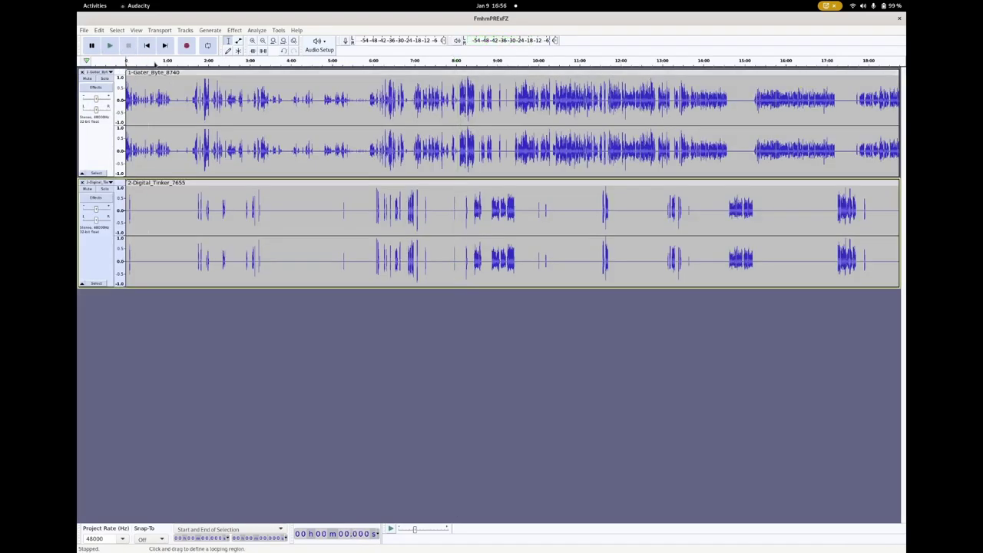
Step: Delete 0–8:00 from both tracks and play the trimmed recording from the start
left_click_drag(459, 98, 76, 400)
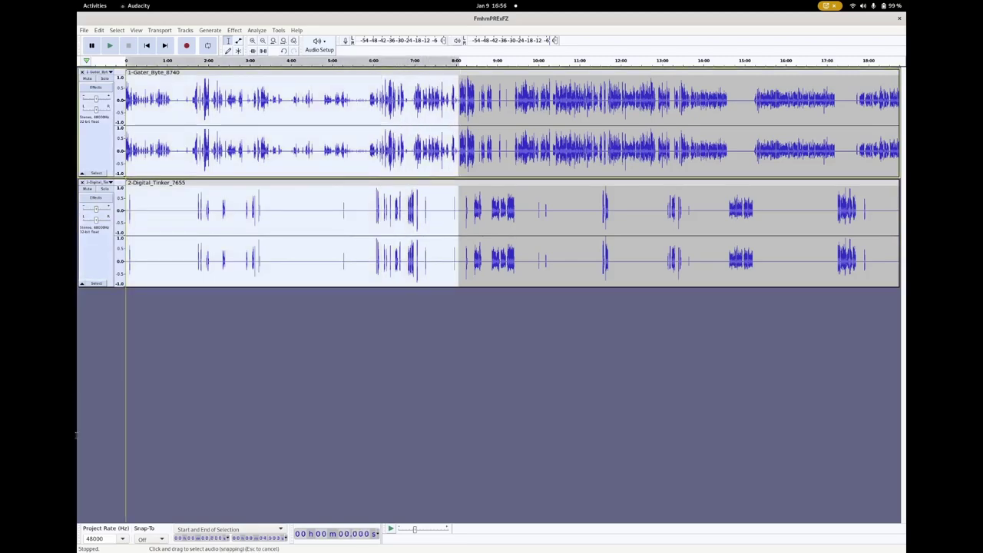
left_click_drag(77, 435, 77, 435)
key("Delete")
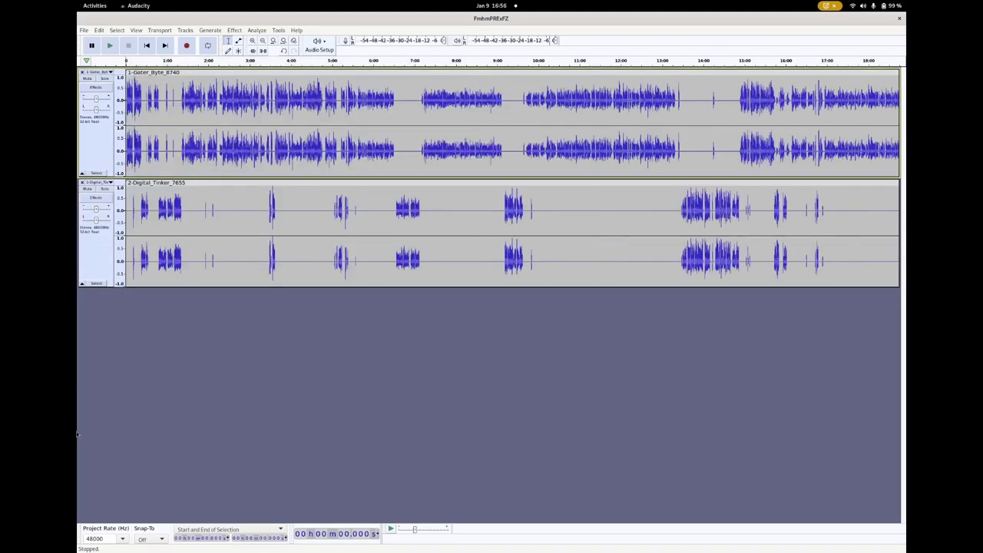
key("space")
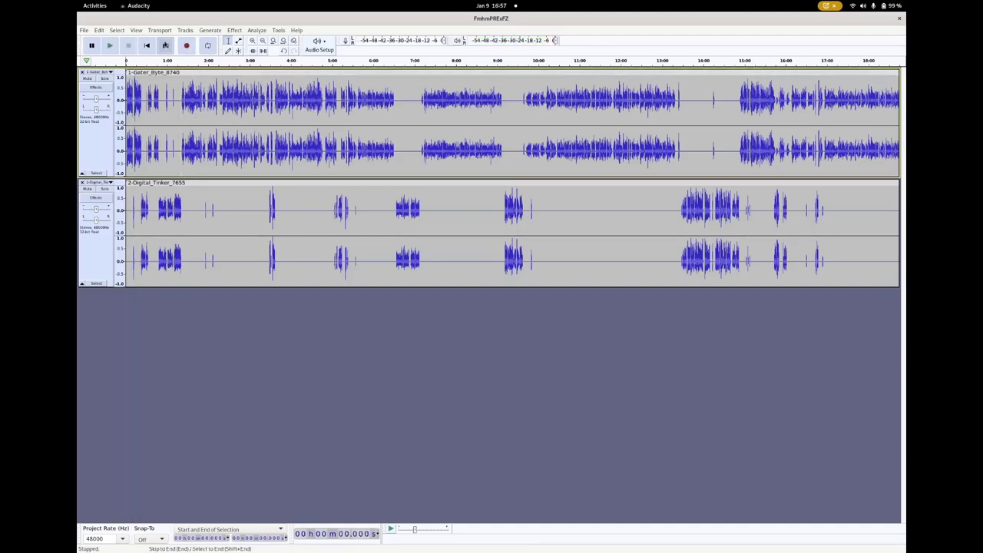
Step: Zoom in near the end and delete the 1:05:09–1:05:30 stretch from both tracks
left_click(165, 45)
left_click(638, 61)
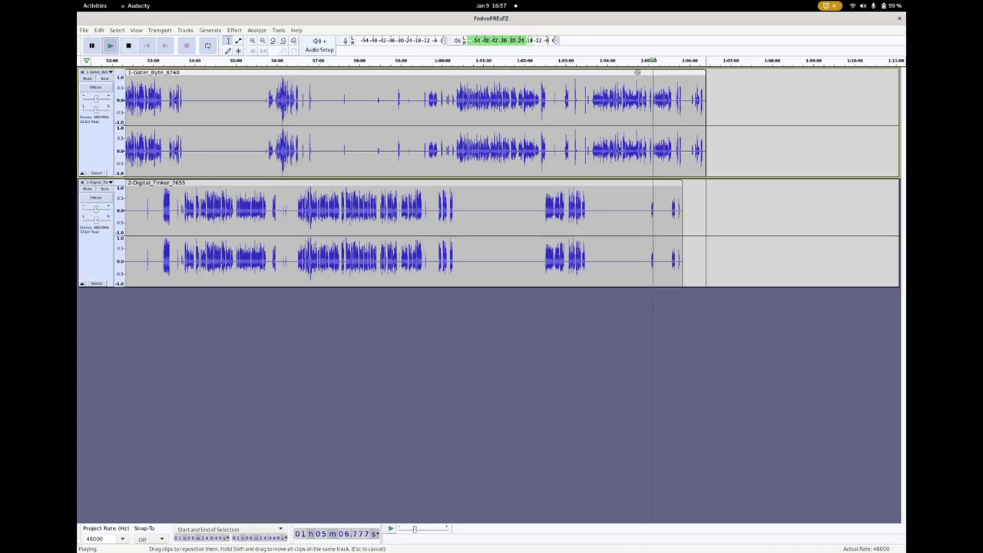
left_click(252, 41)
left_click(253, 41)
left_click(253, 40)
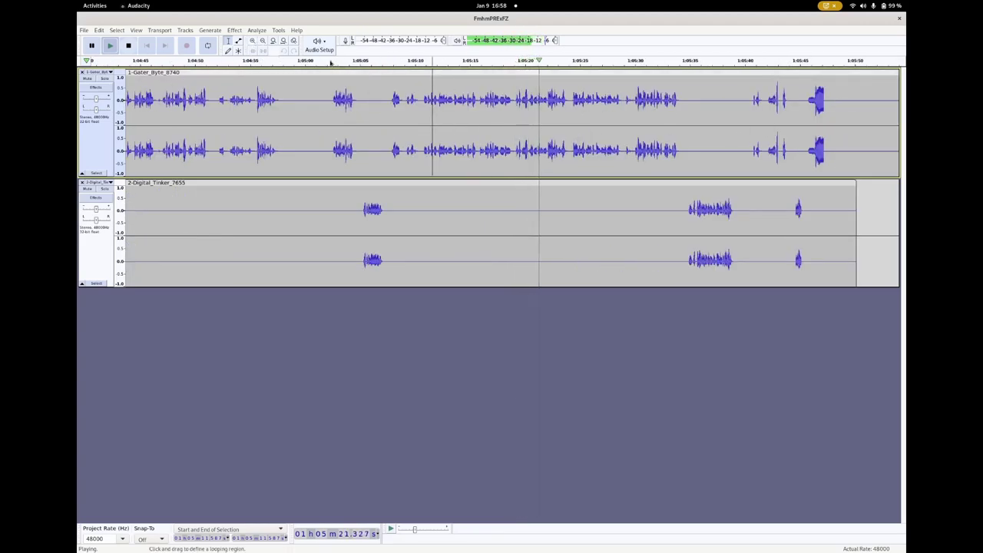
left_click(386, 65)
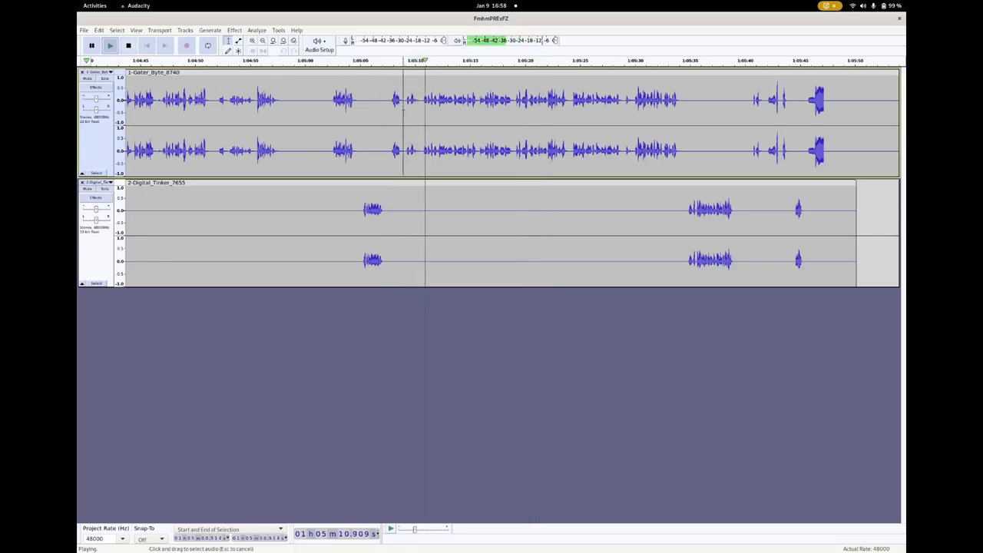
left_click_drag(403, 112, 572, 219)
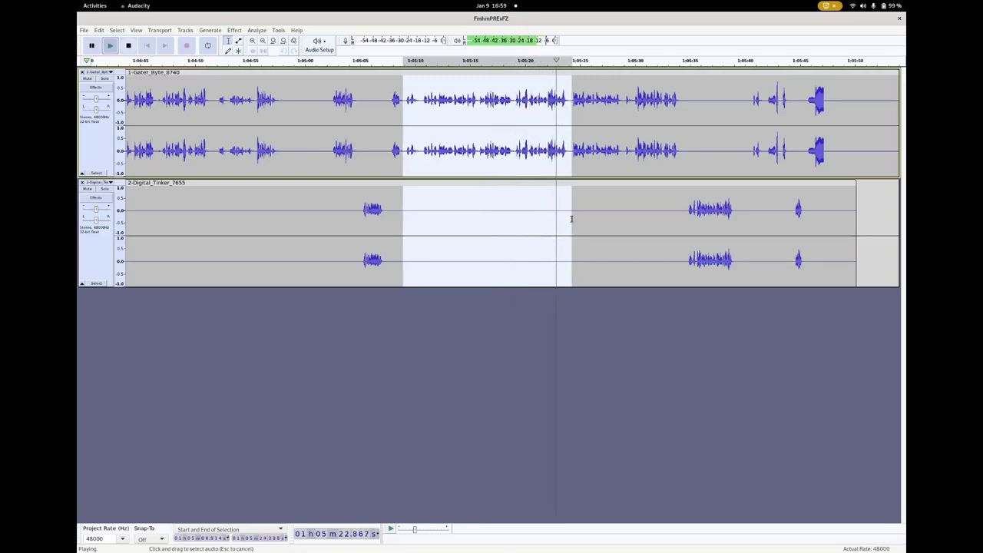
left_click_drag(569, 218, 632, 206)
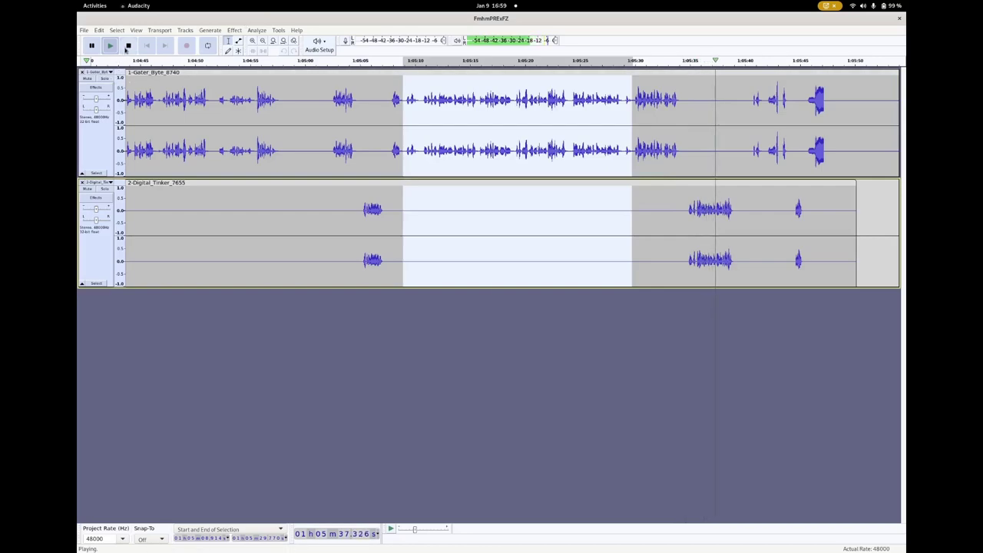
left_click(127, 47)
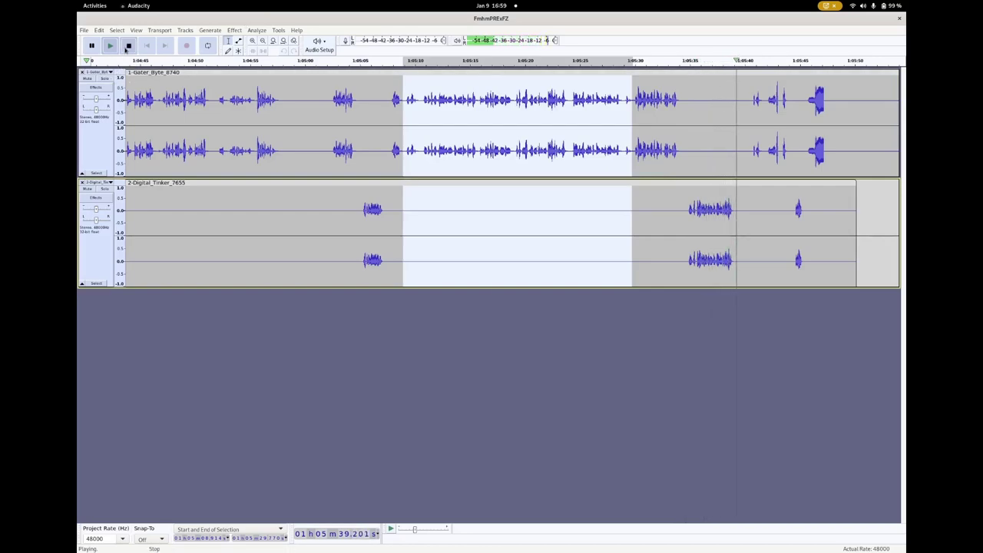
key("Delete")
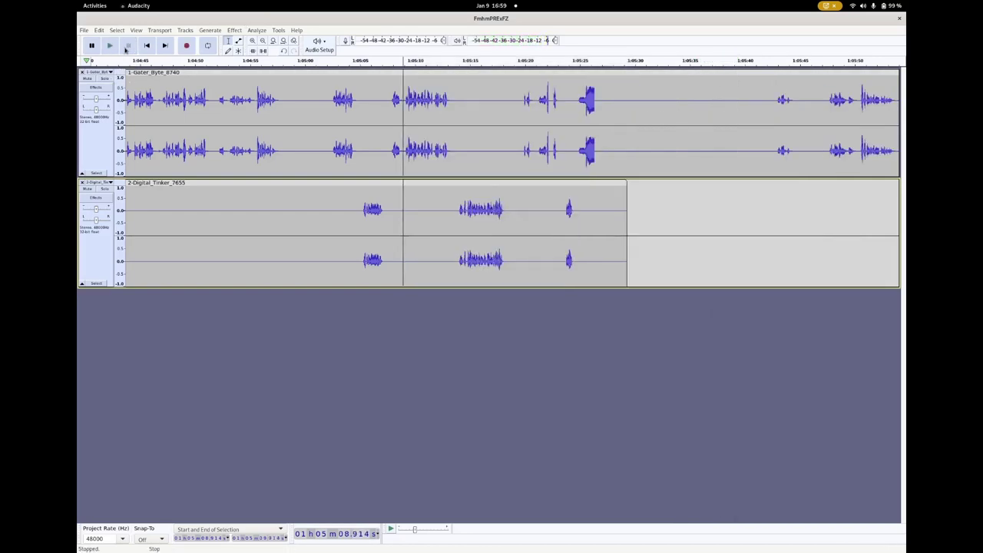
Step: Play back across the edit, then delete everything from 1:05:27 to the end of both tracks
left_click(328, 62)
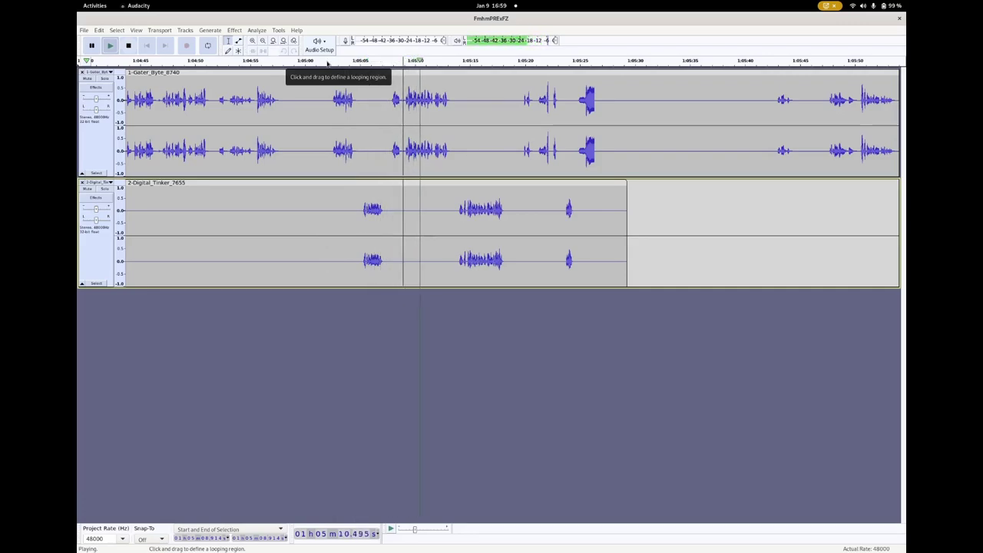
key("Right")
key("Right")
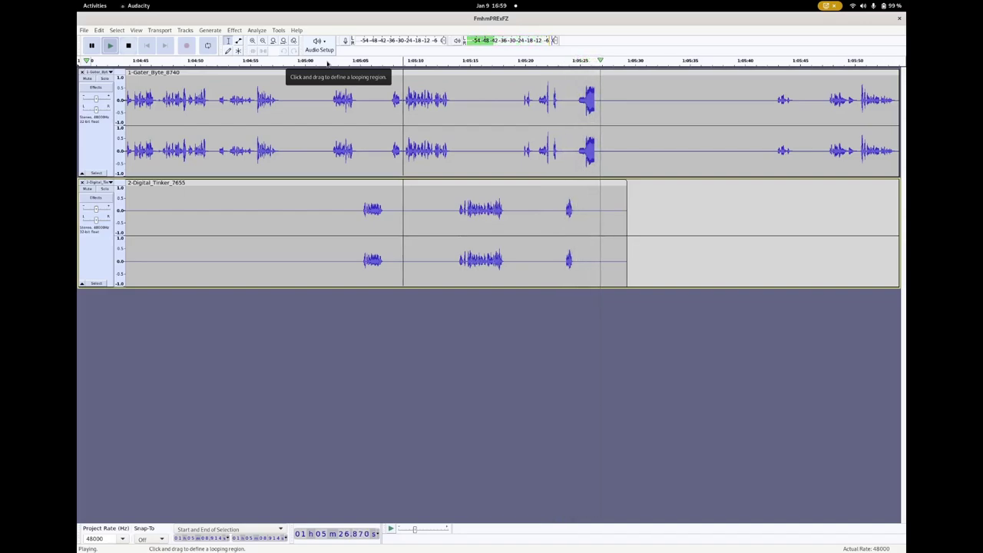
key("space")
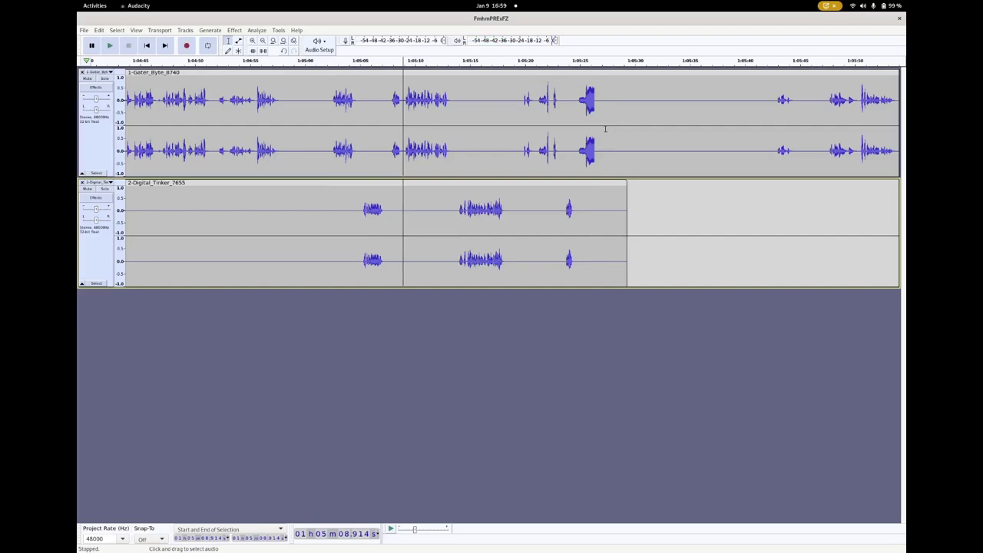
left_click_drag(603, 120, 762, 206)
key("Delete")
scroll(345, 117, "down", 5)
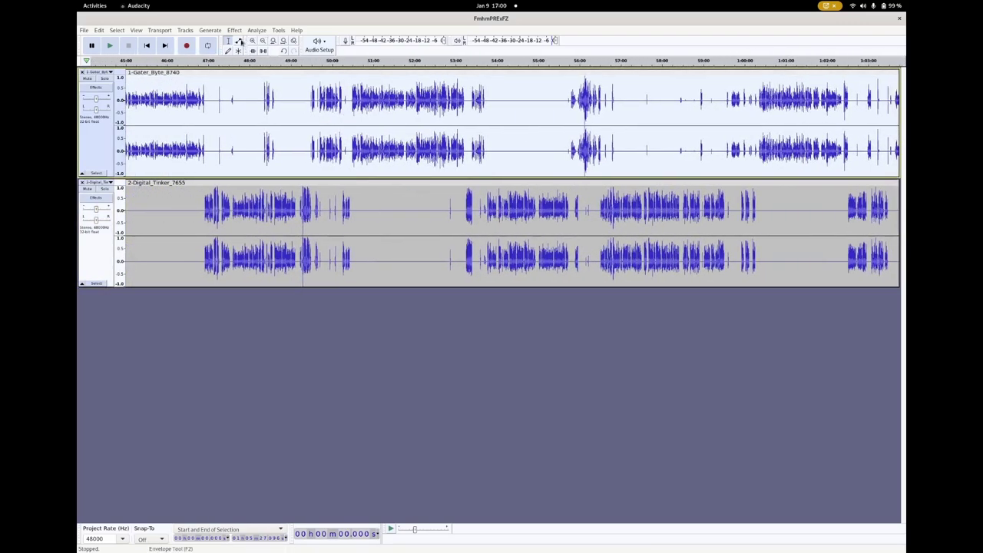
Step: Normalize track 1 to a -4.0 dB peak amplitude, then return to the project start
left_click(263, 42)
left_click(263, 42)
scroll(492, 177, "left", 5)
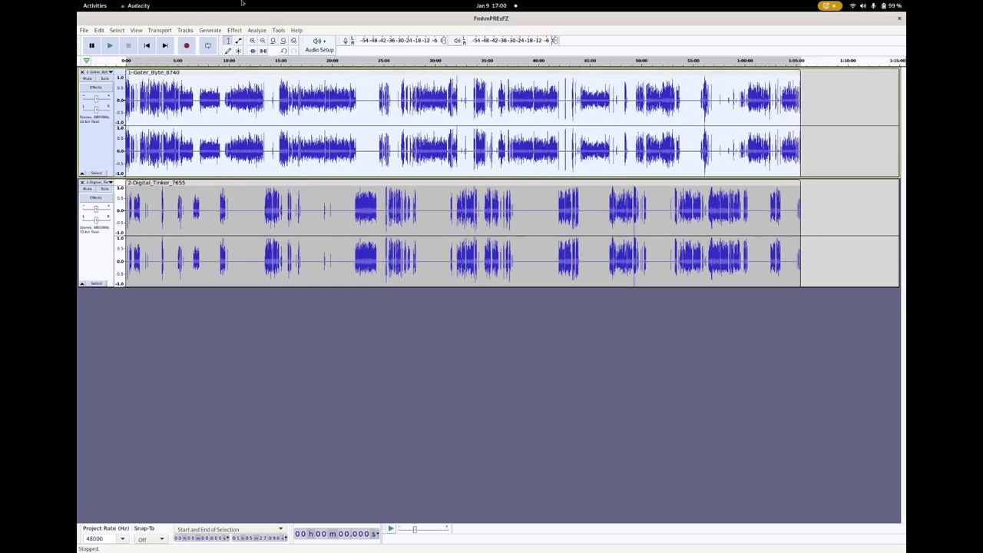
left_click(234, 31)
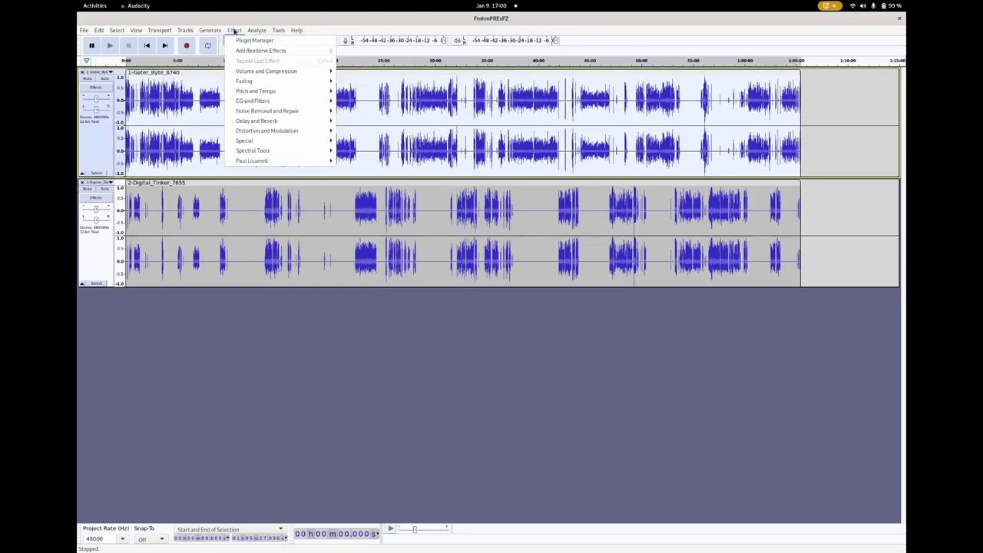
mouse_move(275, 74)
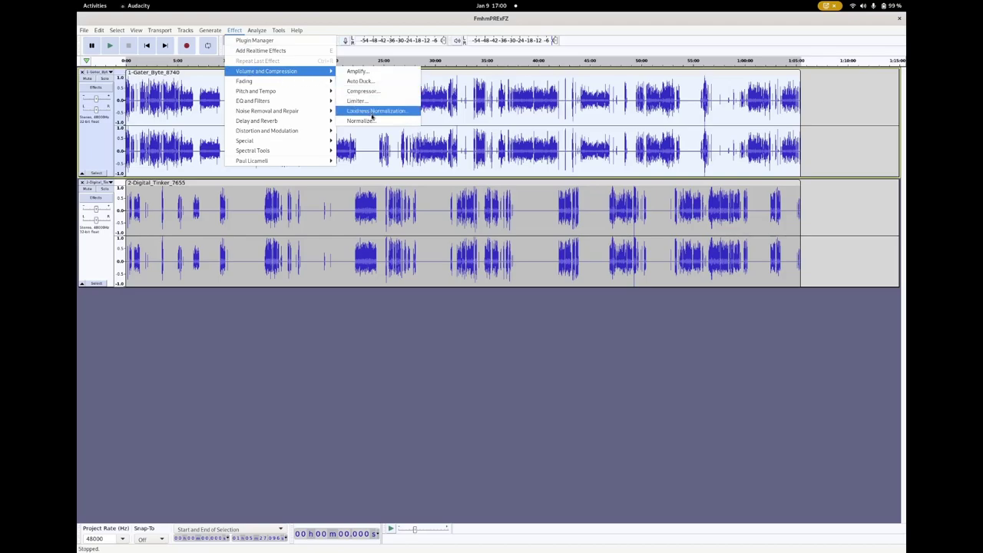
left_click(366, 120)
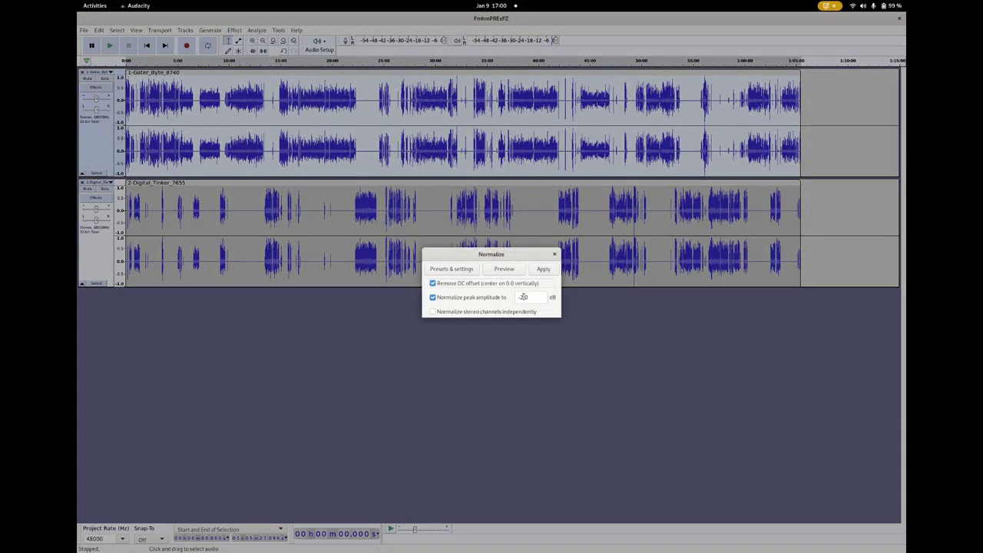
left_click(521, 298)
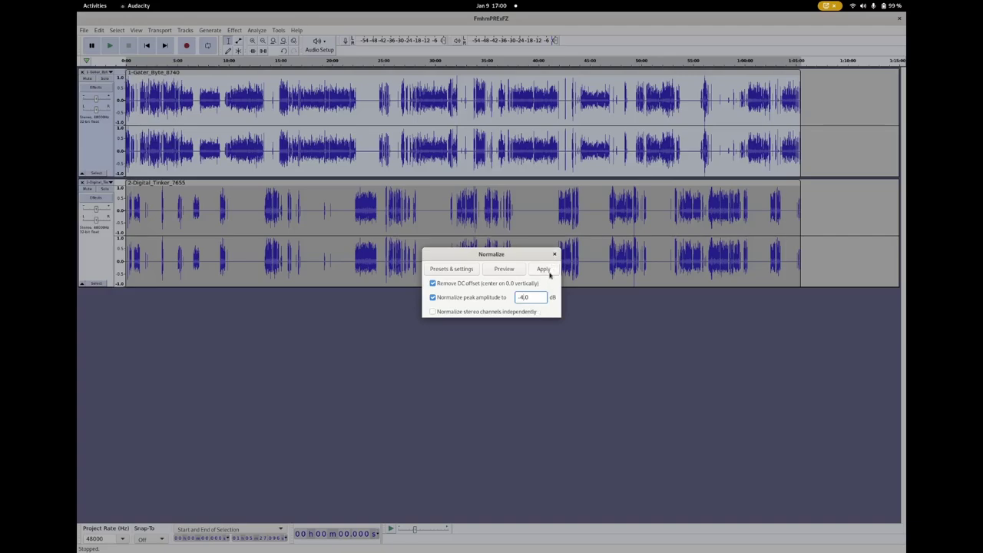
left_click(550, 274)
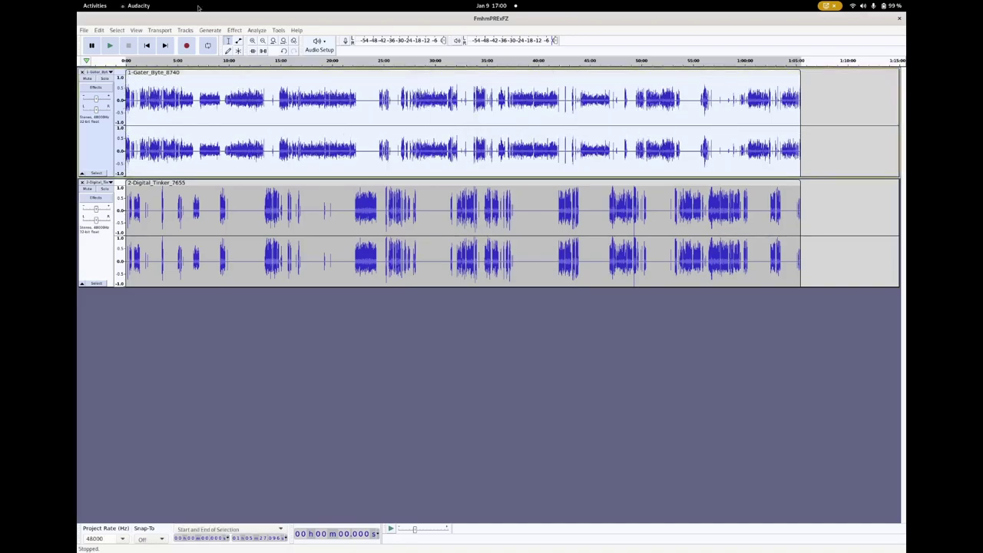
left_click(145, 46)
Step: Normalize the Digital_Tinker track to a -4.0 dB peak and play it back to check
key("space")
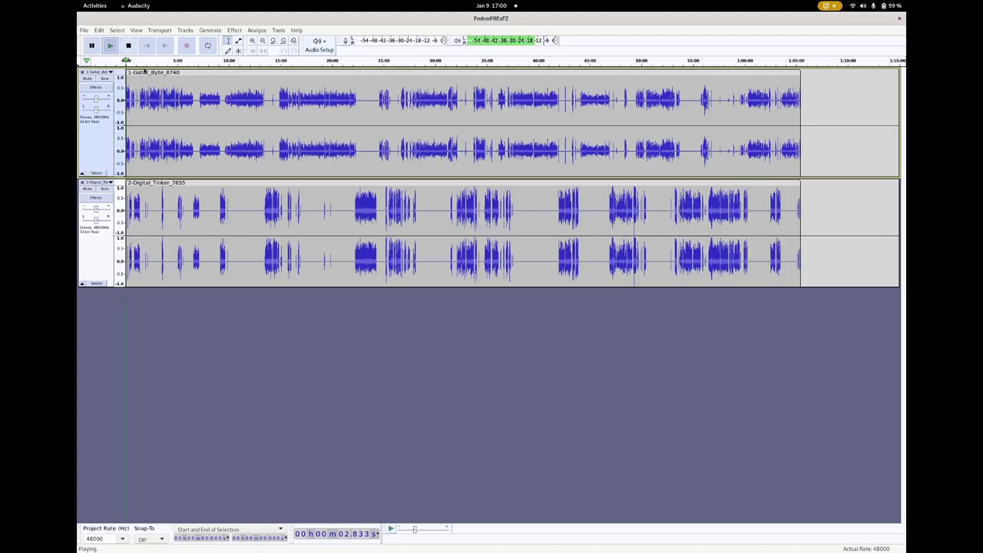
key("space")
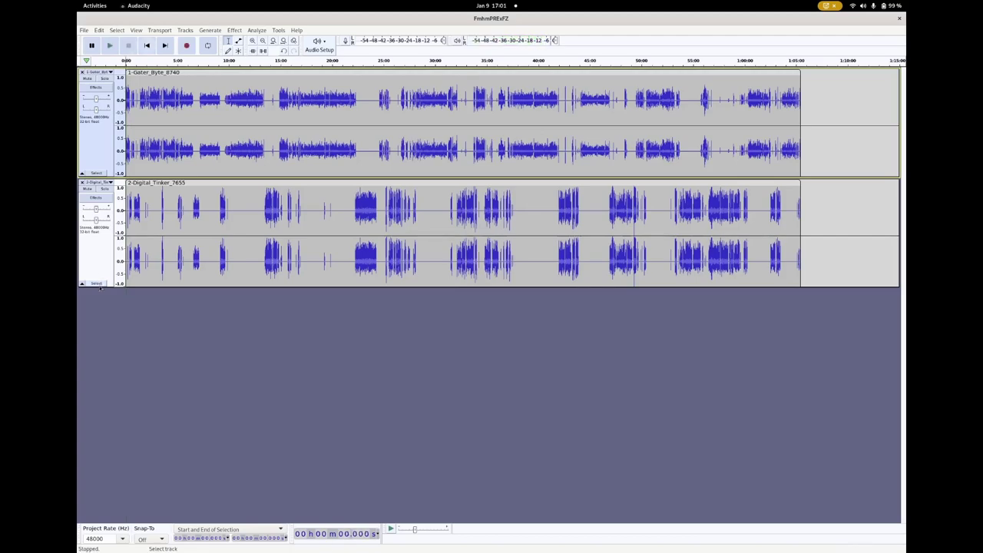
left_click(97, 283)
left_click(236, 30)
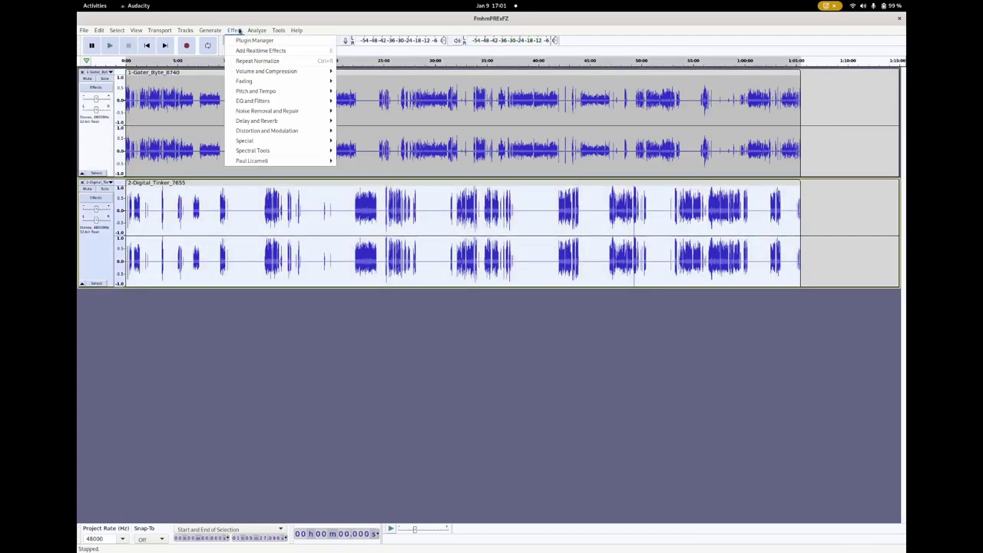
mouse_move(281, 71)
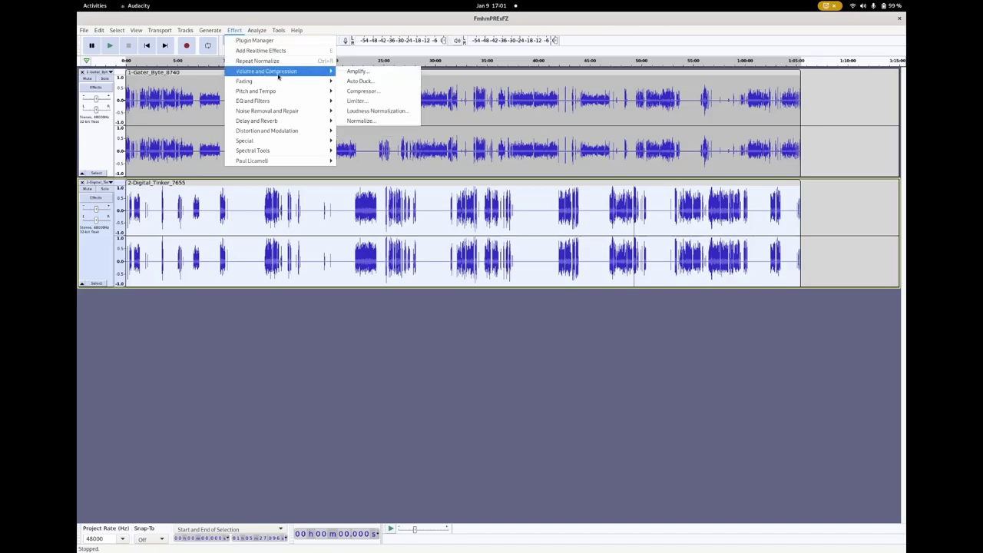
left_click(363, 122)
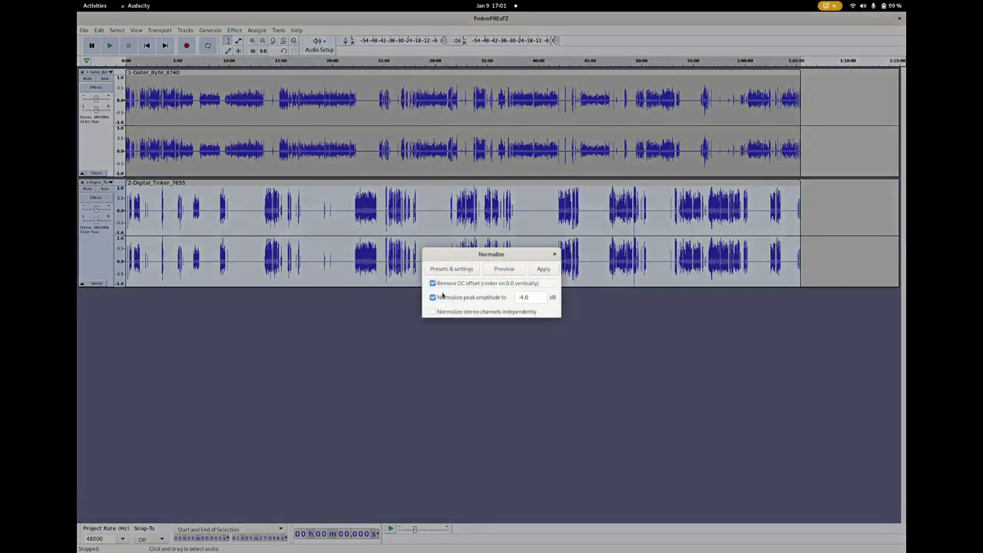
left_click(523, 297)
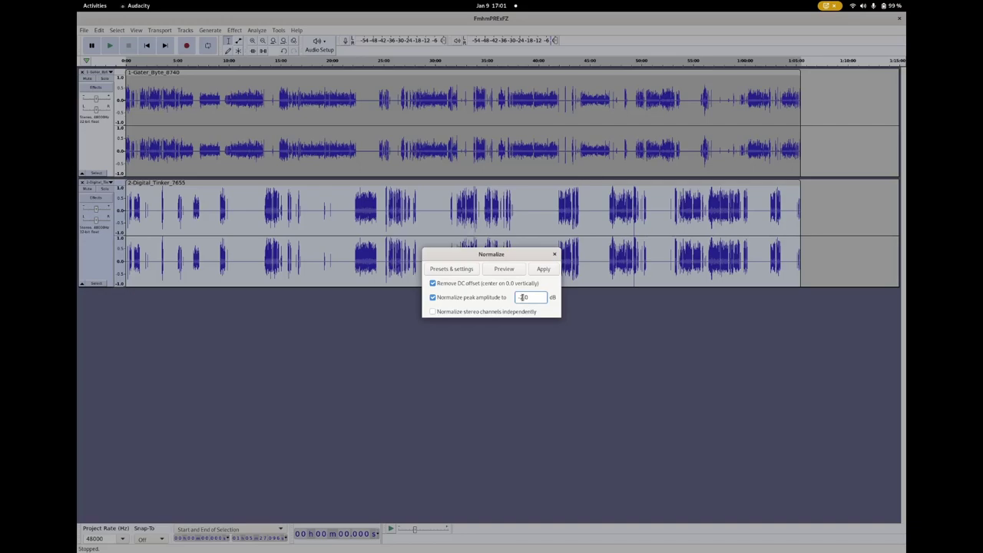
type("2")
left_click(553, 269)
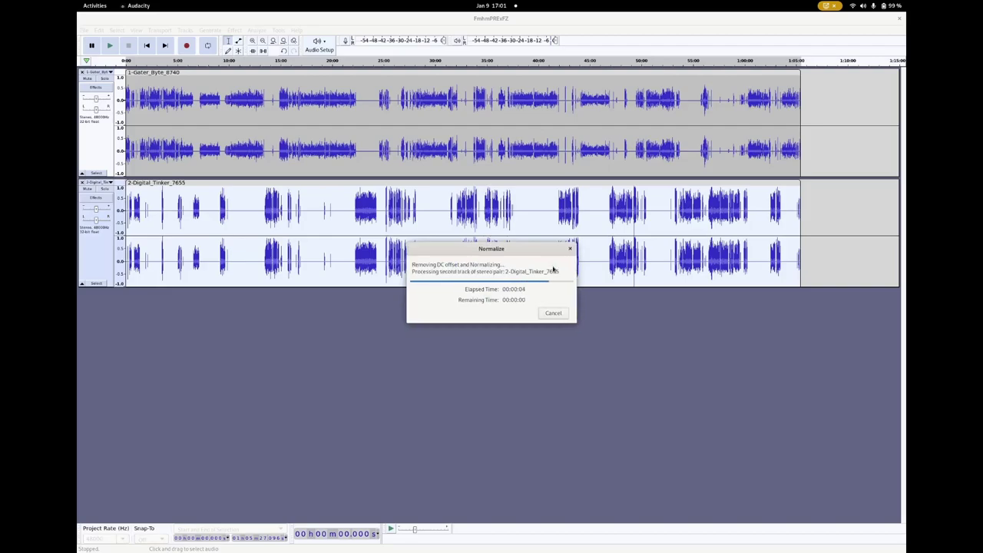
key("space")
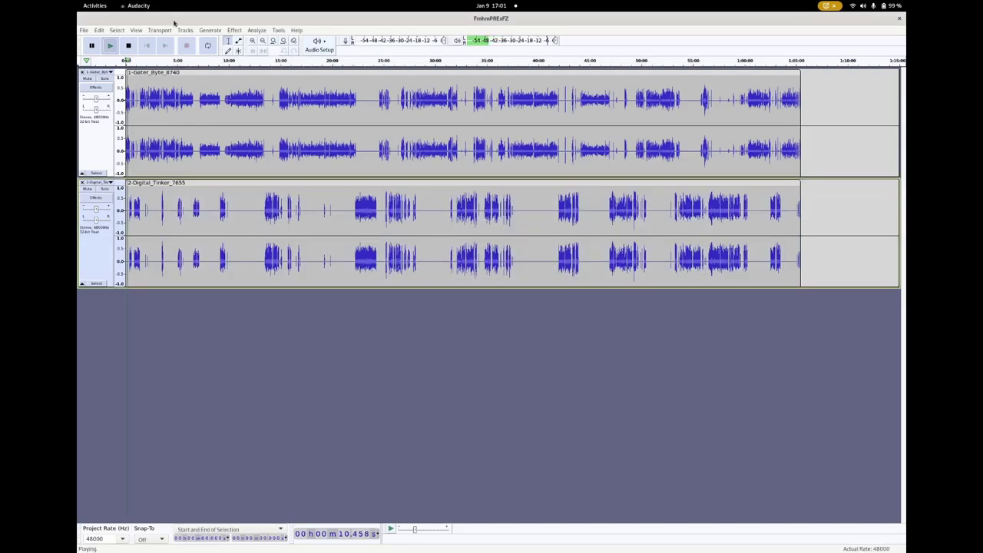
Step: Stop playback and import Holon-Network-Podcast-2023-intro as a third audio track
key("space")
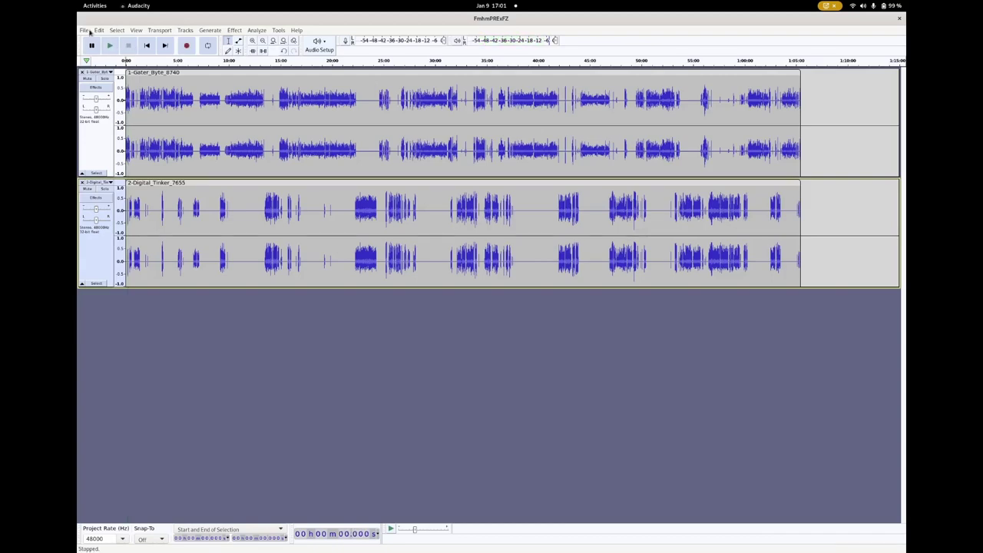
left_click(84, 30)
mouse_move(116, 91)
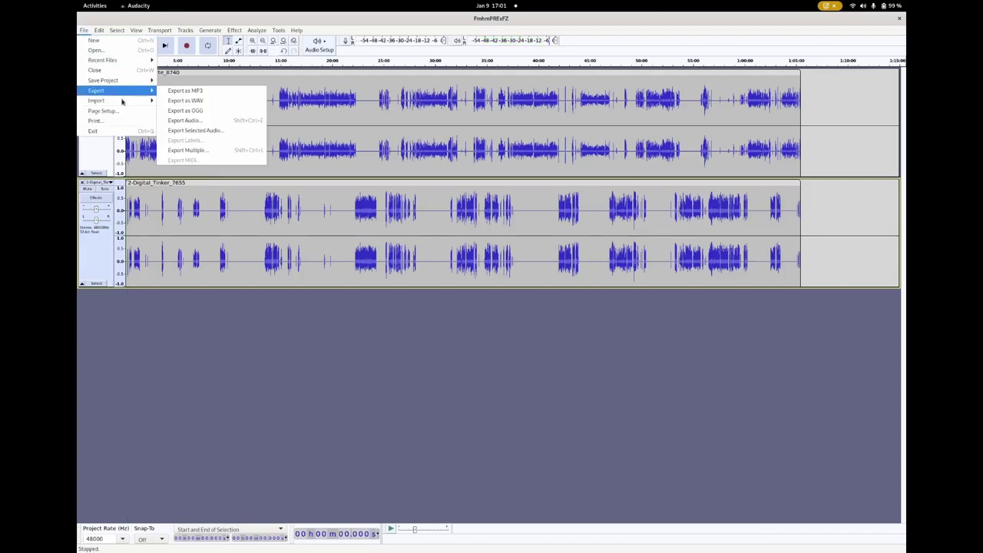
left_click(181, 101)
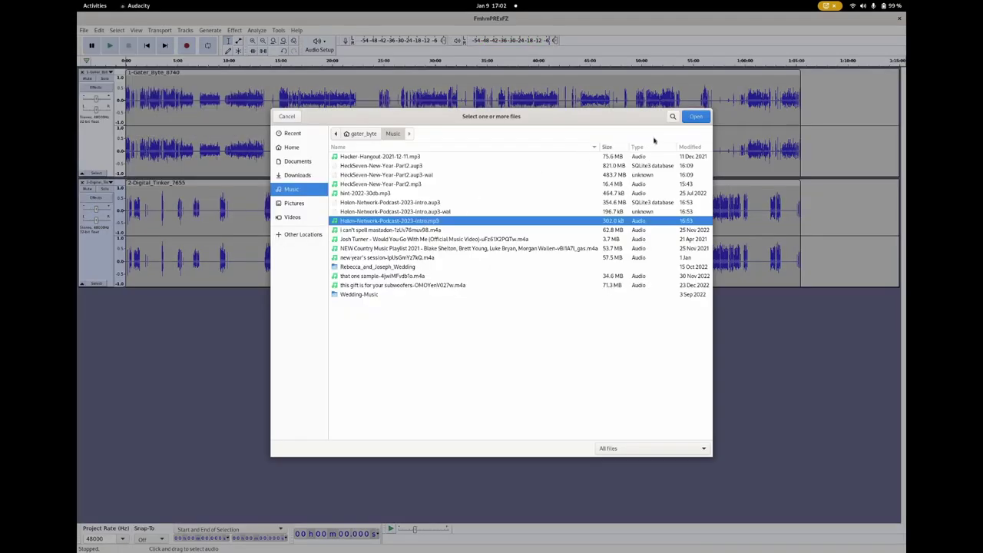
left_click(702, 116)
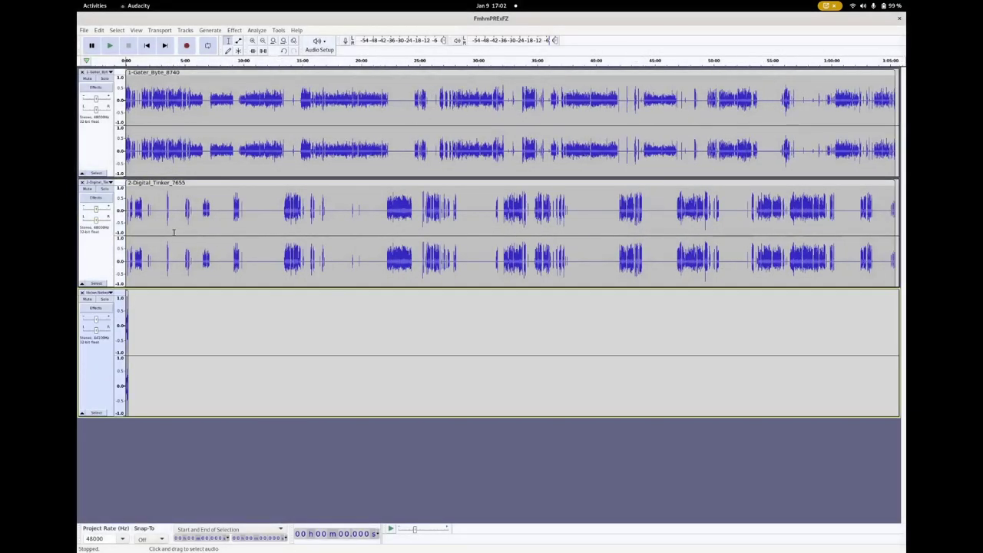
Step: Zoom in and shift the Gater_Byte and Digital_Tinker tracks about 8 seconds later
left_click(251, 40)
left_click(251, 40)
left_click(251, 40)
left_click(252, 40)
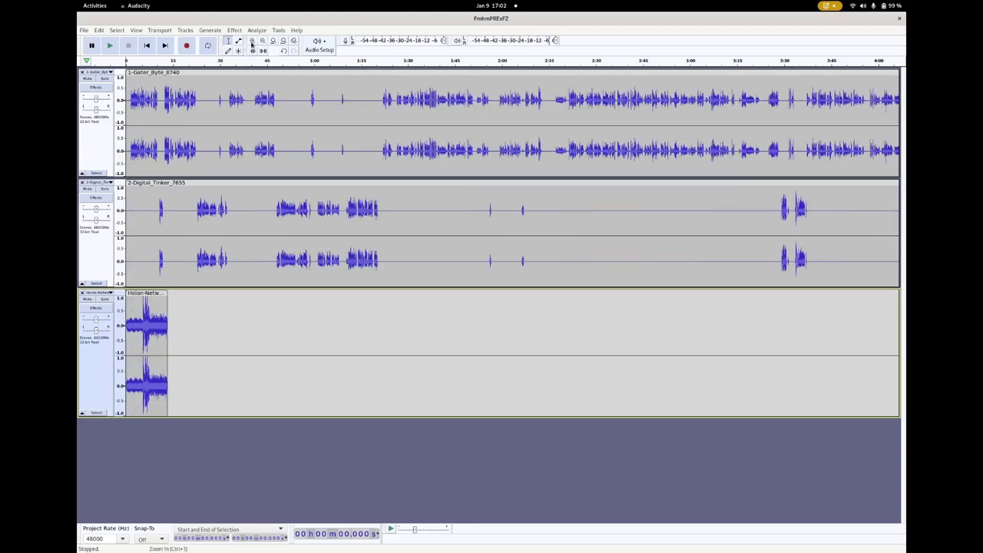
left_click(252, 40)
left_click(252, 41)
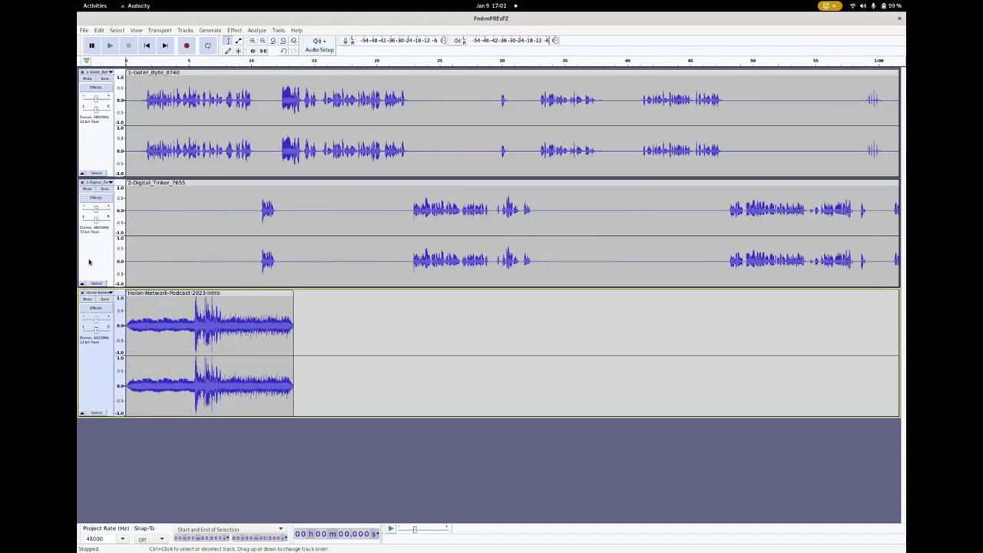
left_click(102, 175)
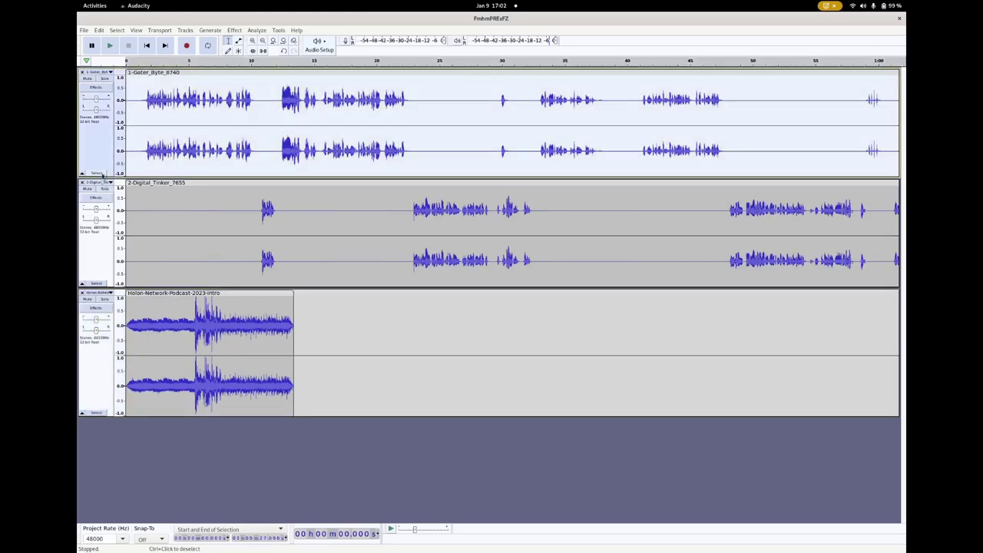
left_click(99, 283)
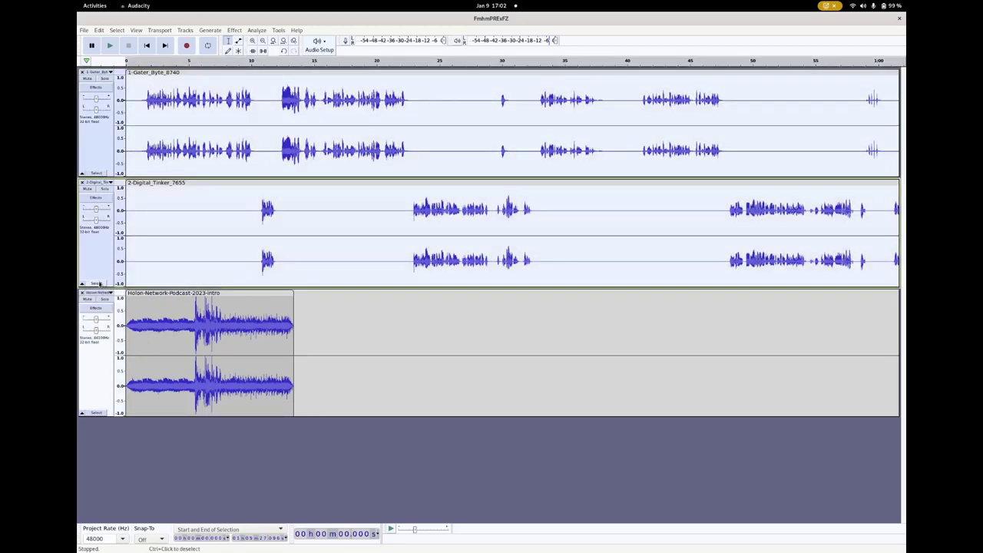
left_click_drag(160, 196, 261, 202)
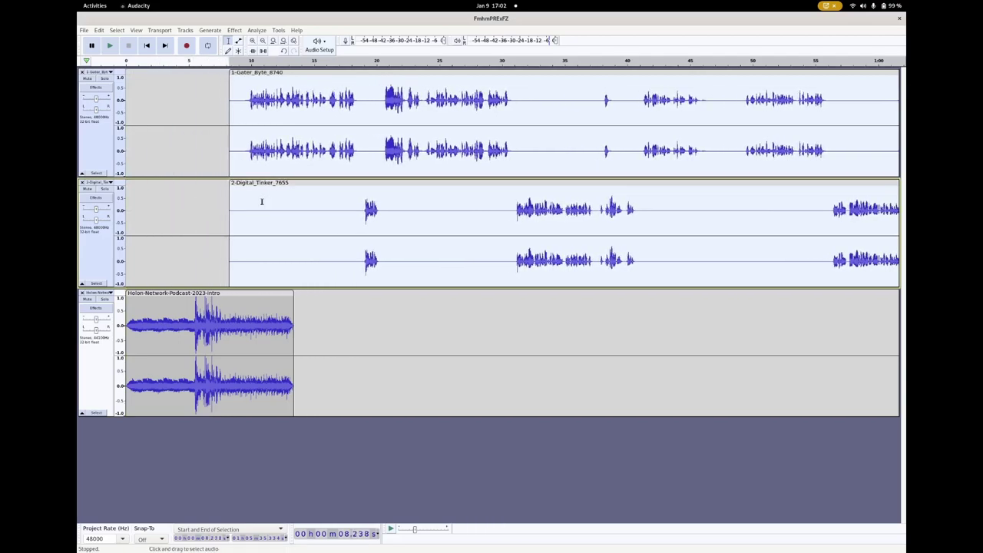
Step: Play the new mix from the project start, then stop it
left_click(149, 44)
key("space")
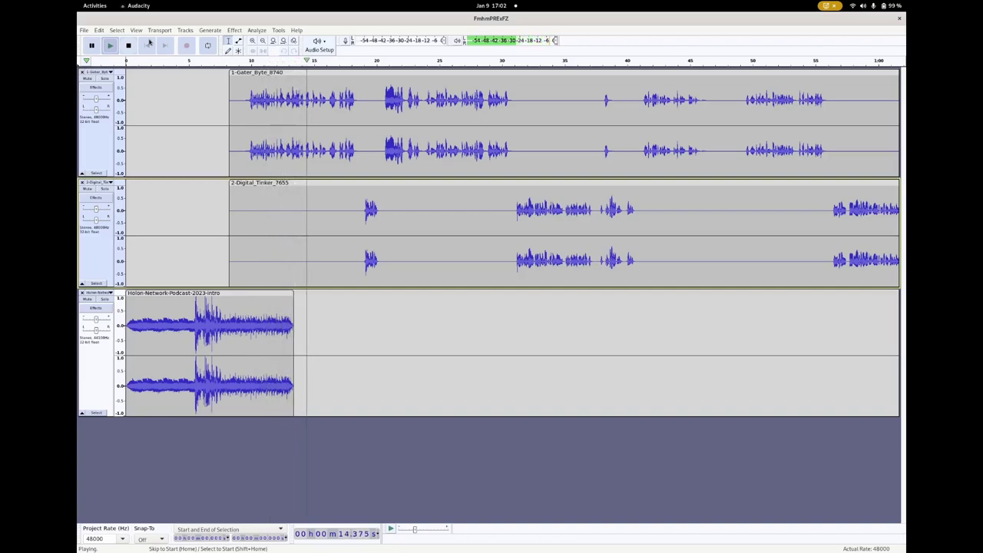
left_click(128, 46)
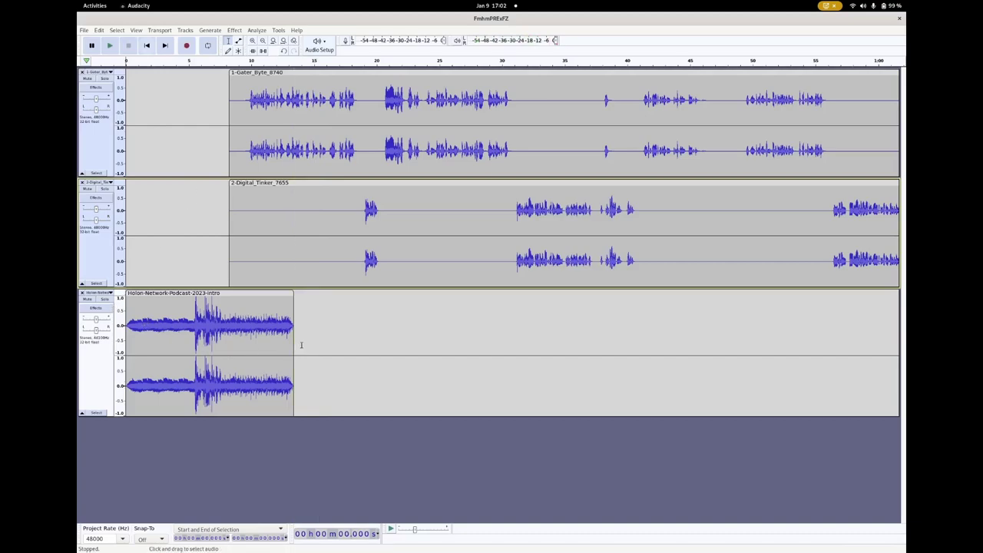
Step: Amplify the whole intro clip by -4 dB and replay from the start
left_click_drag(301, 343, 125, 332)
left_click(234, 30)
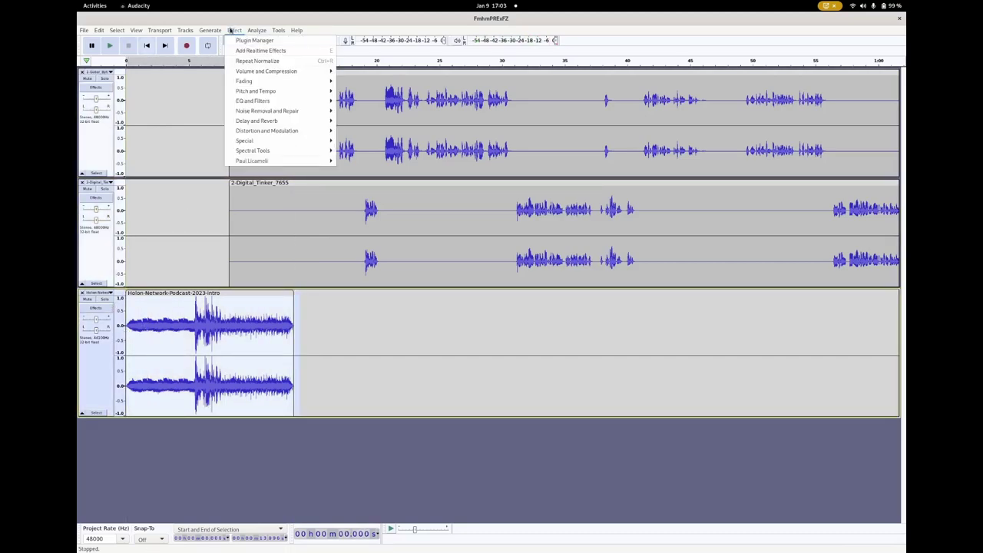
mouse_move(265, 72)
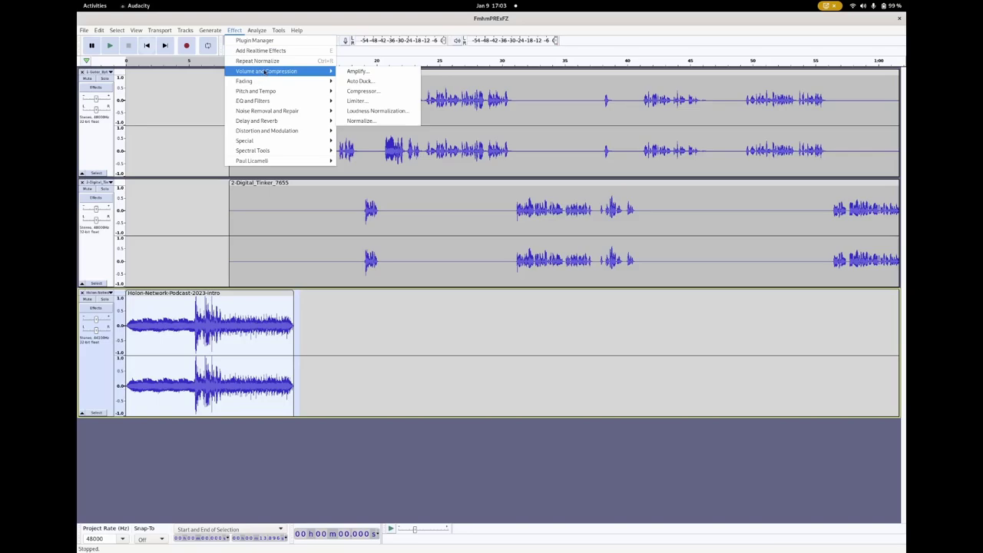
left_click(365, 71)
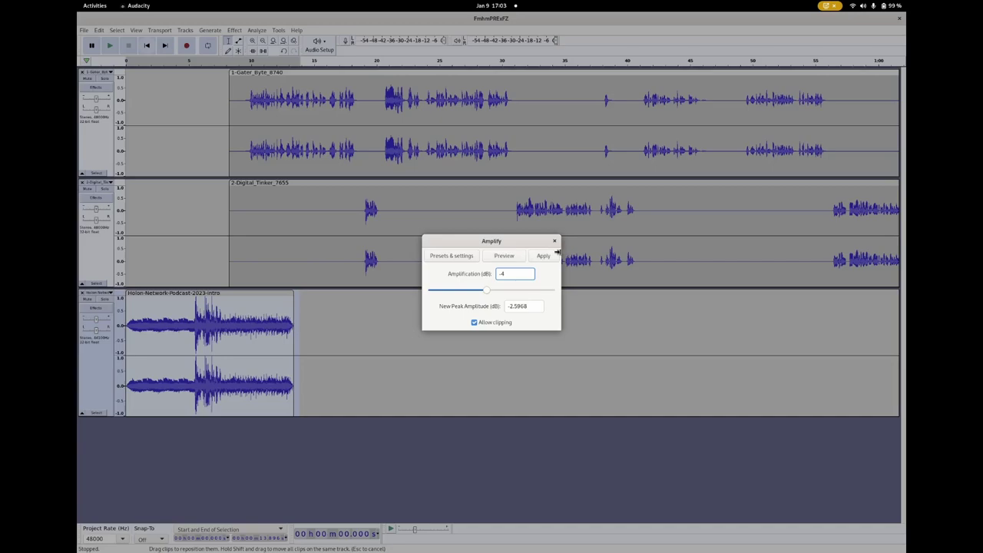
left_click(555, 255)
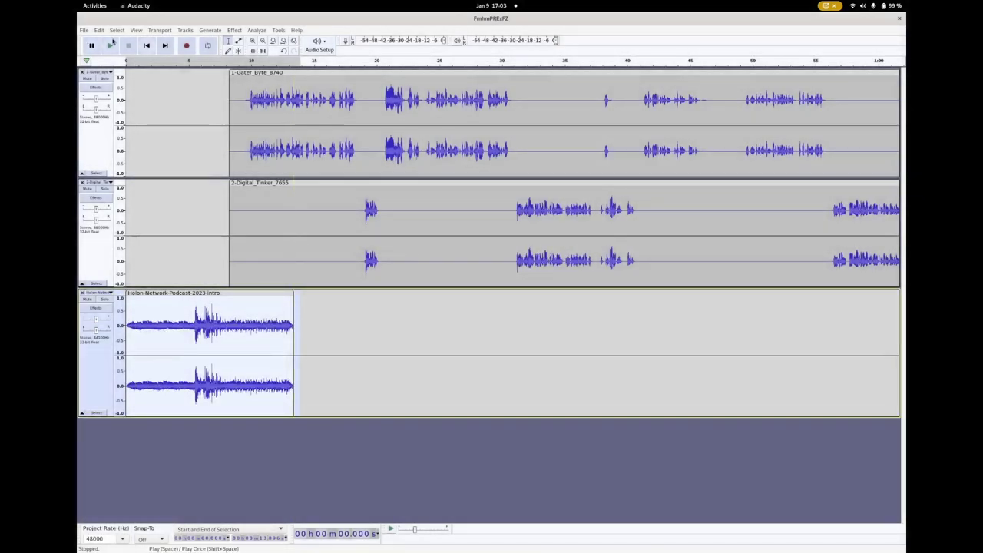
left_click(153, 53)
left_click(112, 46)
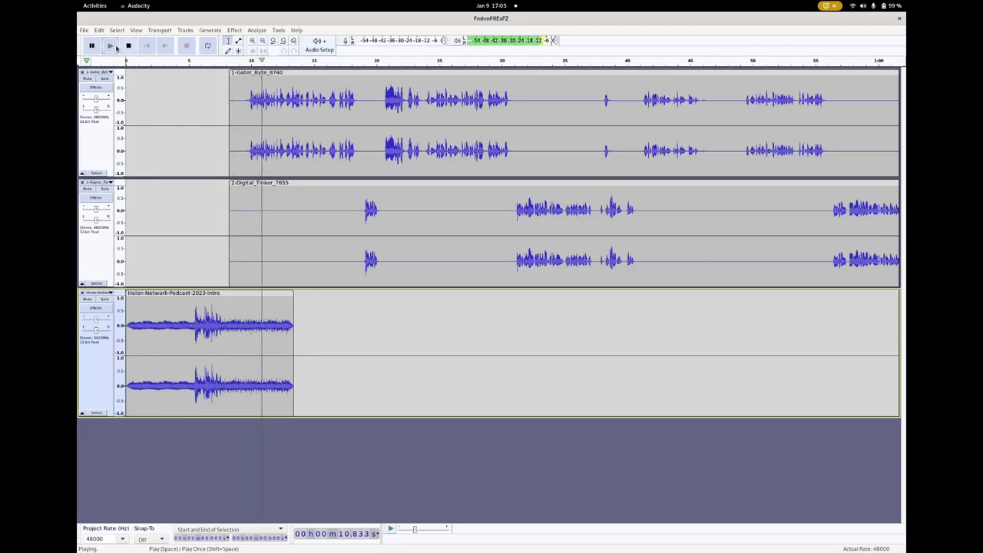
Step: Export the mix as MP3 named Holon-Network-Podcast-2023-01-05, accepting the mixdown warning and metadata dialog
left_click(129, 45)
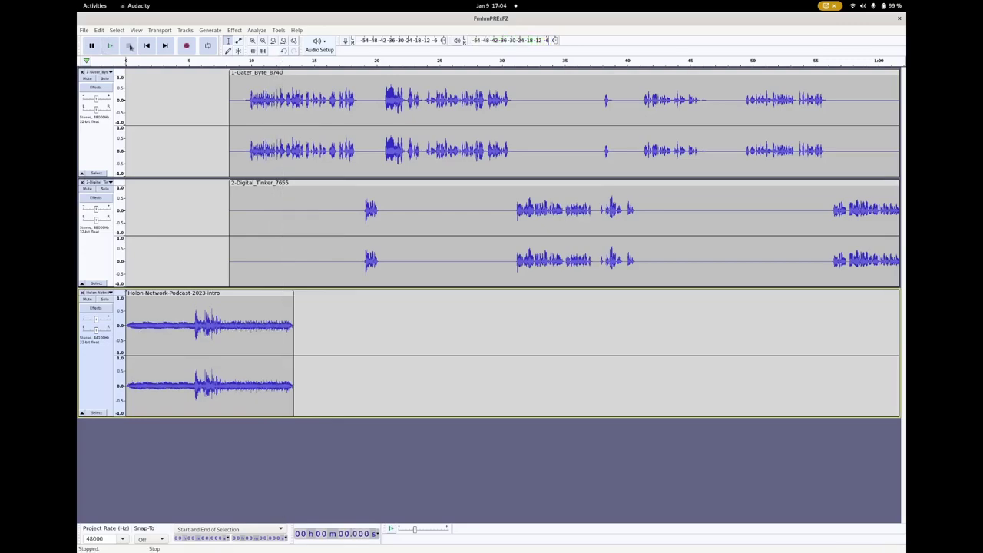
left_click(85, 30)
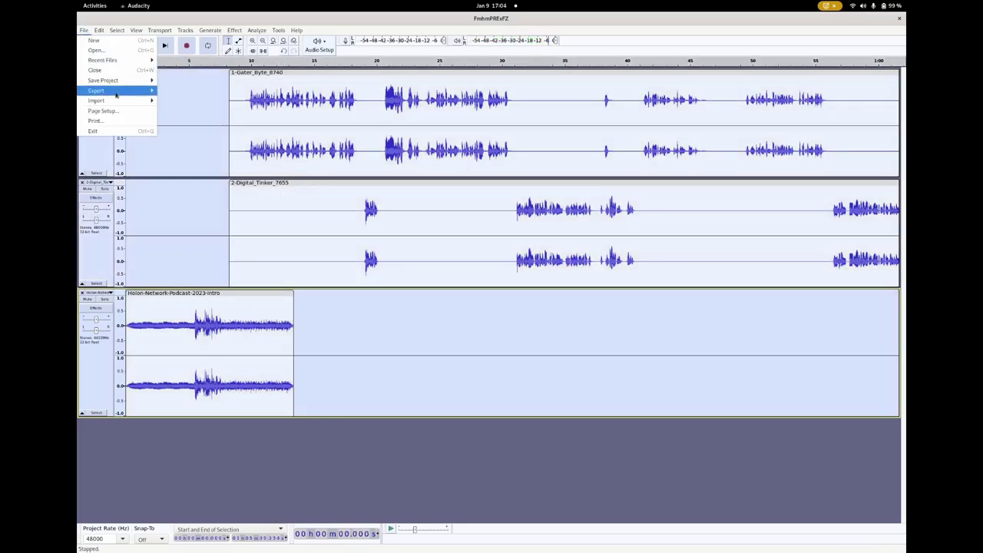
mouse_move(100, 90)
left_click(183, 92)
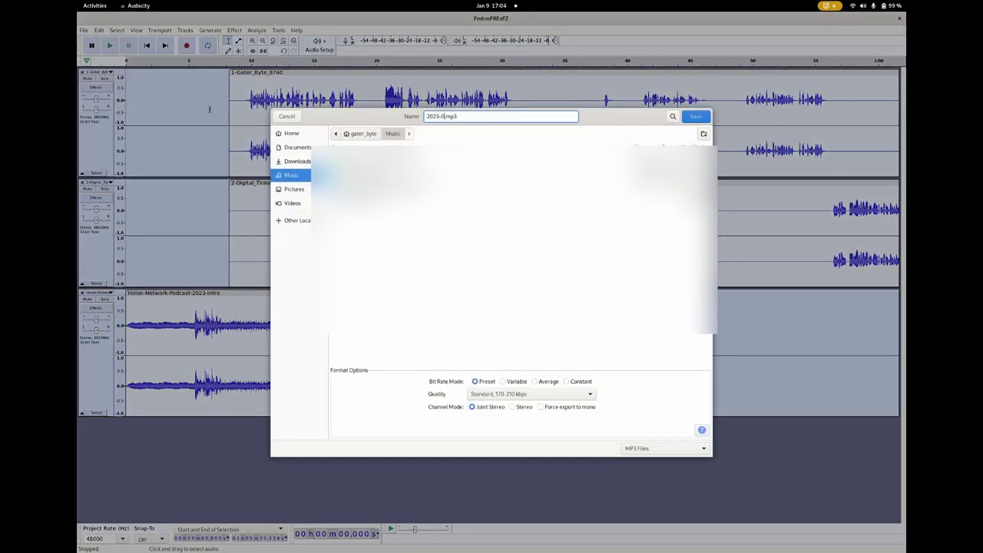
key("Home")
type("Holon")
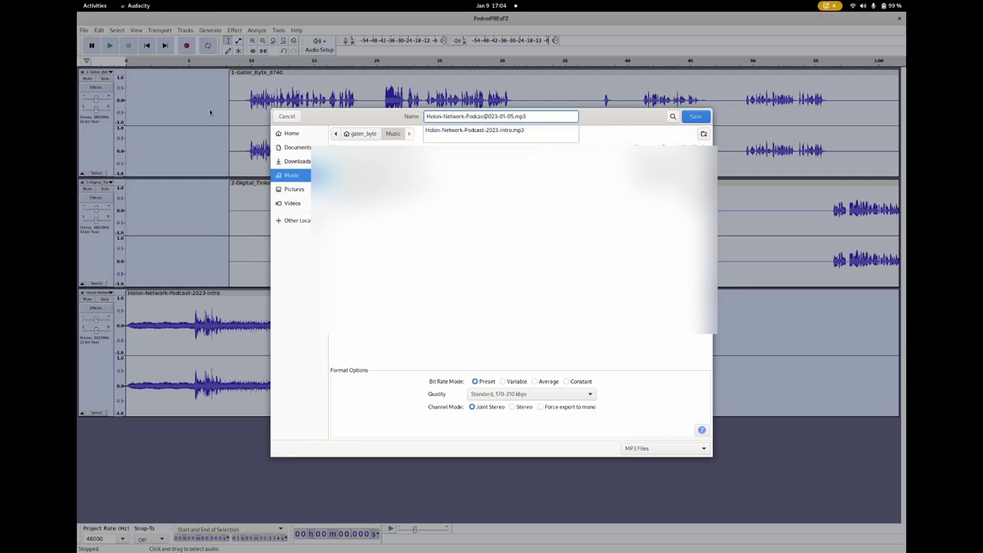
left_click(695, 116)
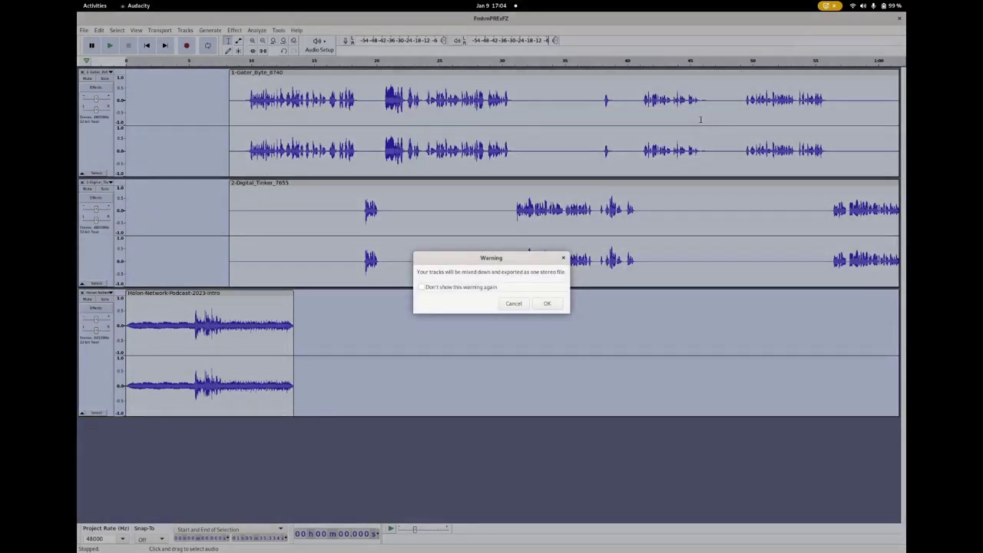
left_click(549, 304)
left_click(548, 367)
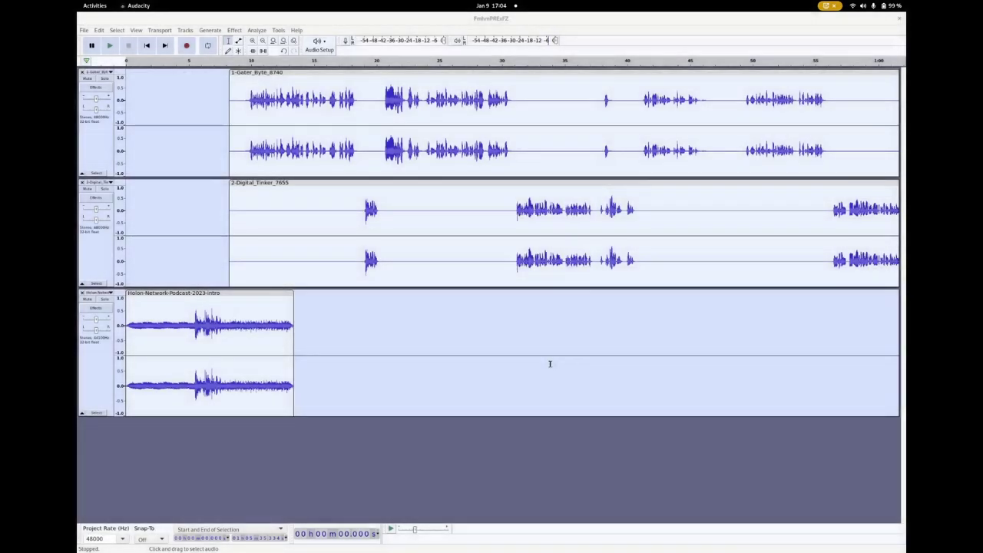